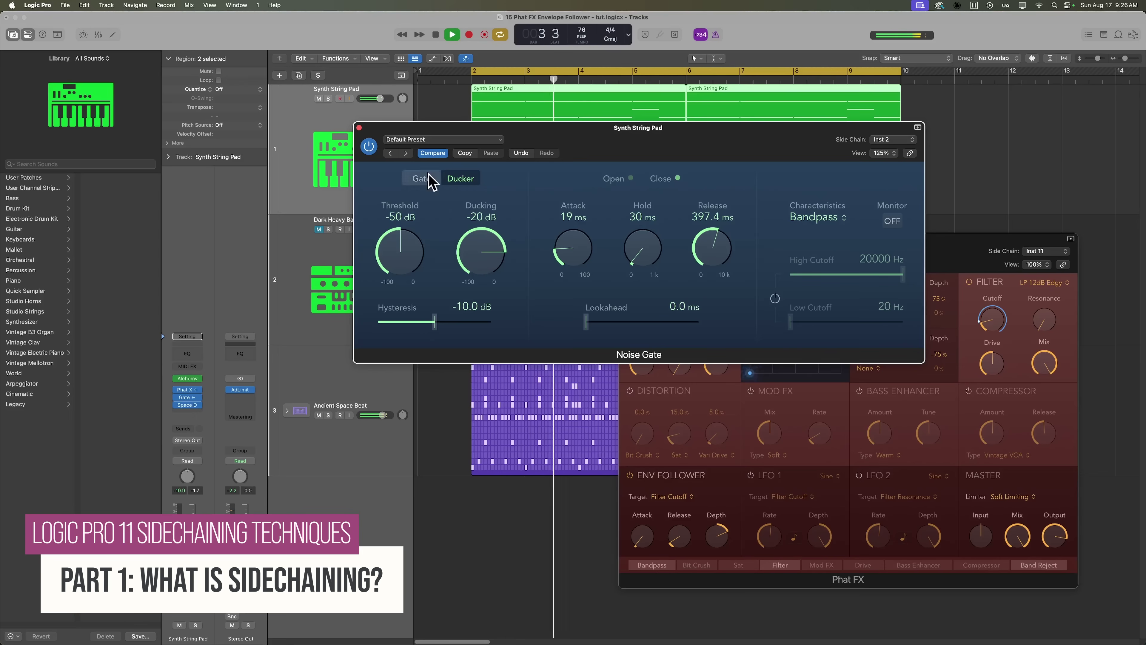
Step: Close the Synth String Pad's Noise Gate window so its Phat FX window shows
left_click(359, 128)
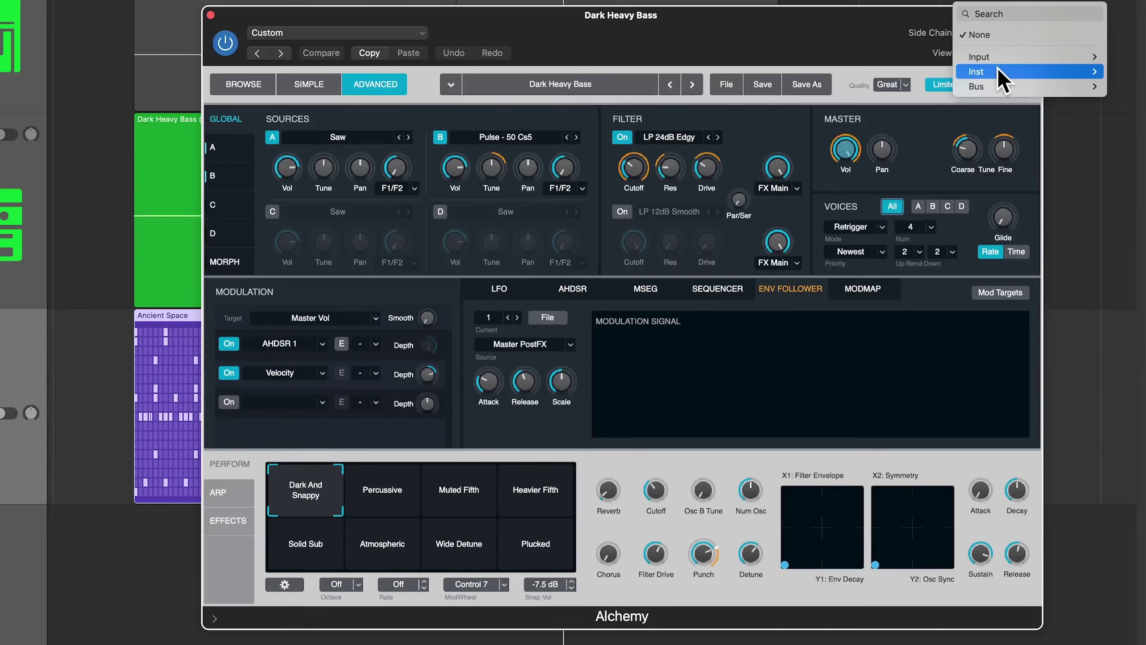
Step: Key the Dark Heavy Bass Alchemy from Kick 1 - Ancient Space (Inst 2)
mouse_move(994, 76)
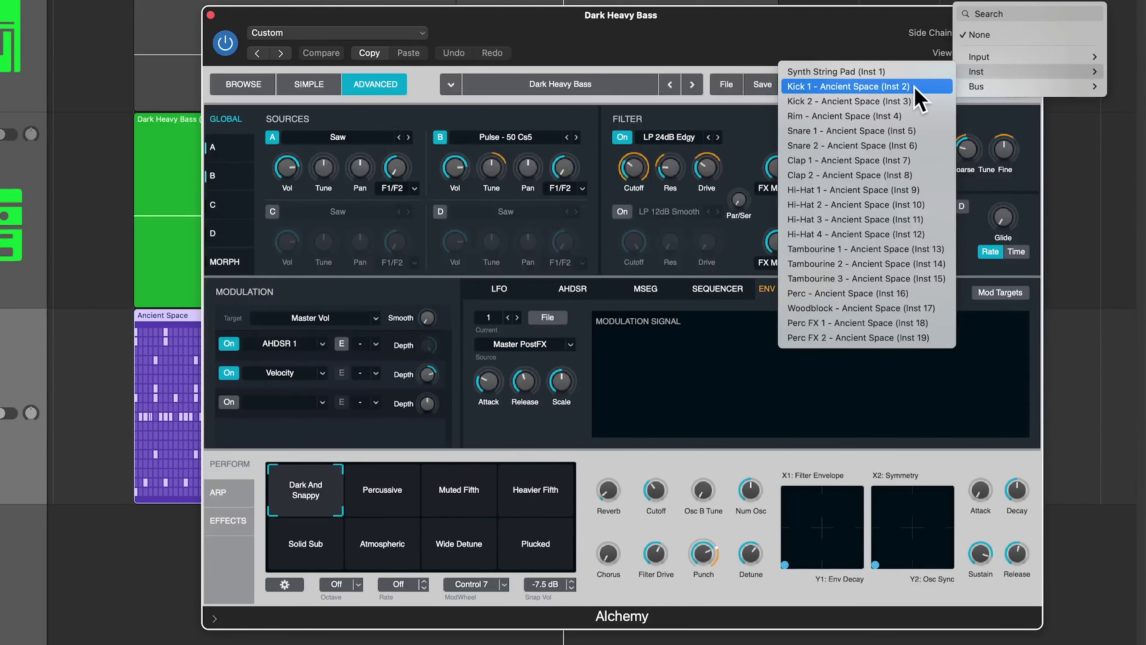
left_click(918, 95)
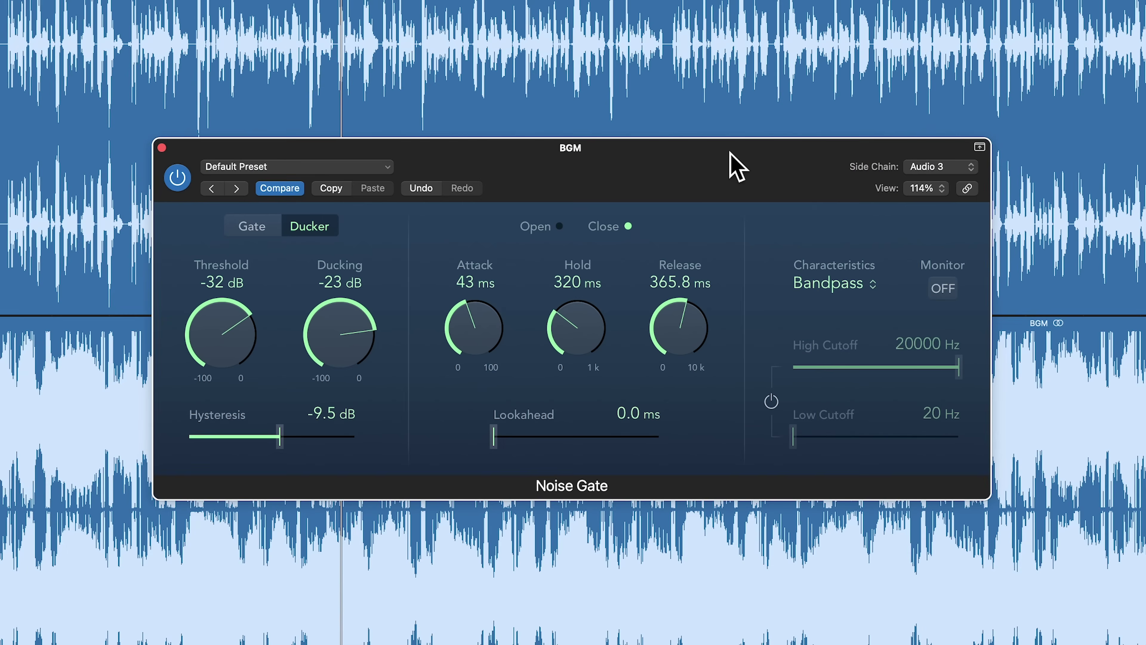
Step: Show the Noise Gate's list of side chain sources
left_click(956, 168)
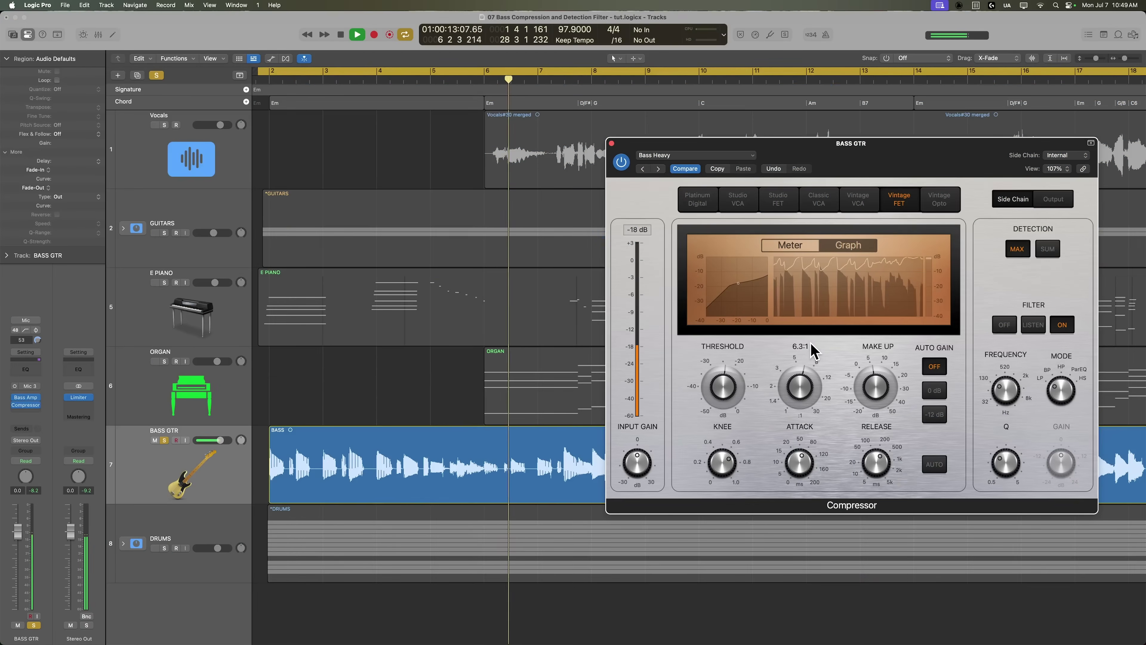
Step: Raise the BASS GTR Compressor ratio to 8.3:1 and set Match EQ apply to -35 %
left_click_drag(818, 389, 819, 381)
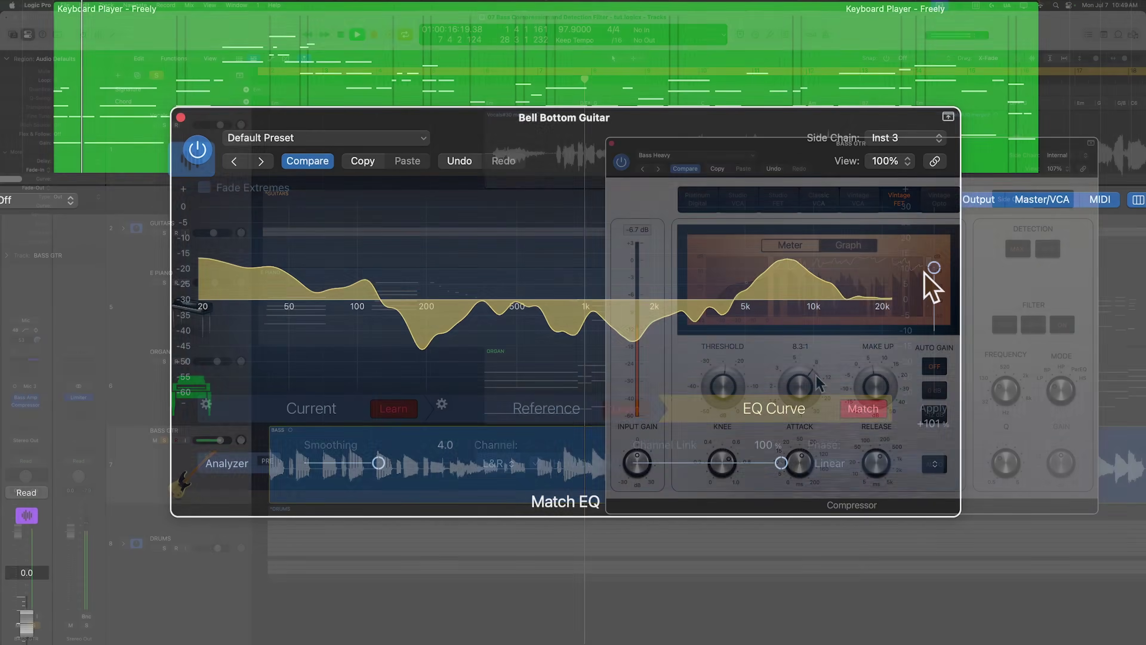
left_click_drag(928, 287, 933, 363)
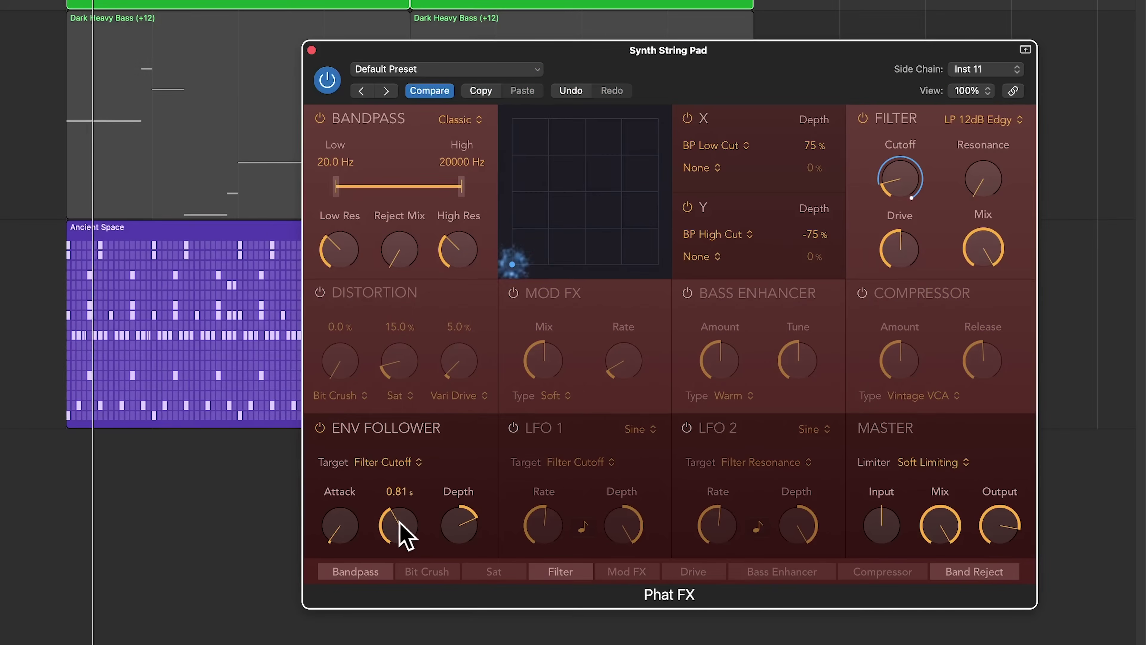
Step: Set the Phat FX envelope follower release to 0.33 s and Fuzz-Wah auto wah to 5.00
left_click_drag(395, 557, 393, 579)
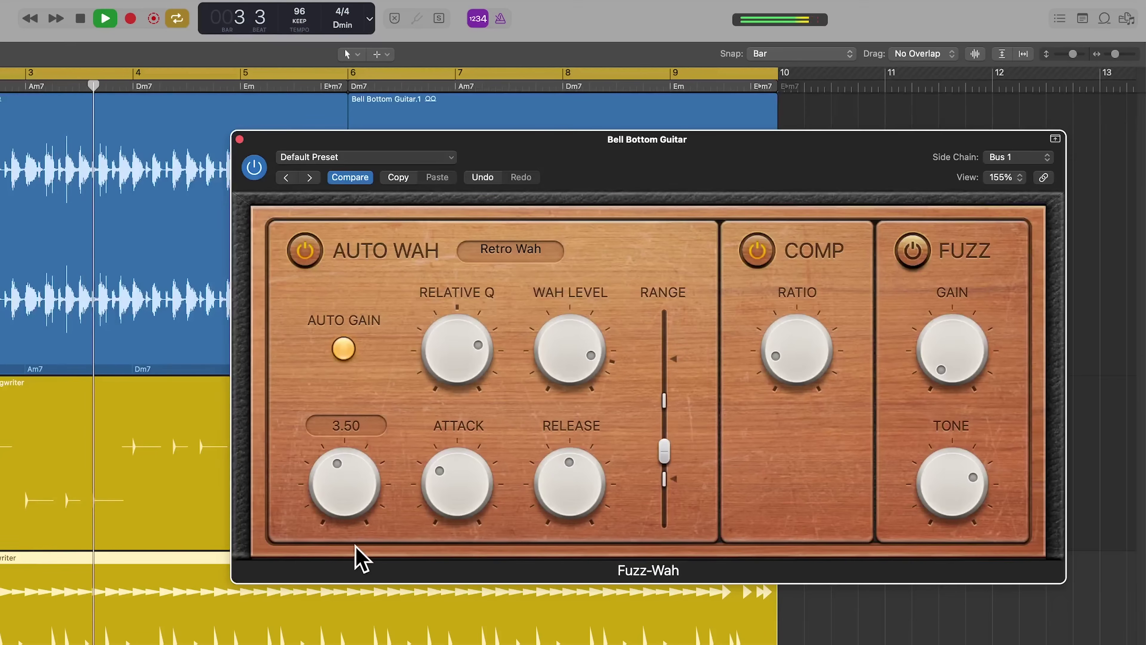
left_click_drag(355, 553, 362, 492)
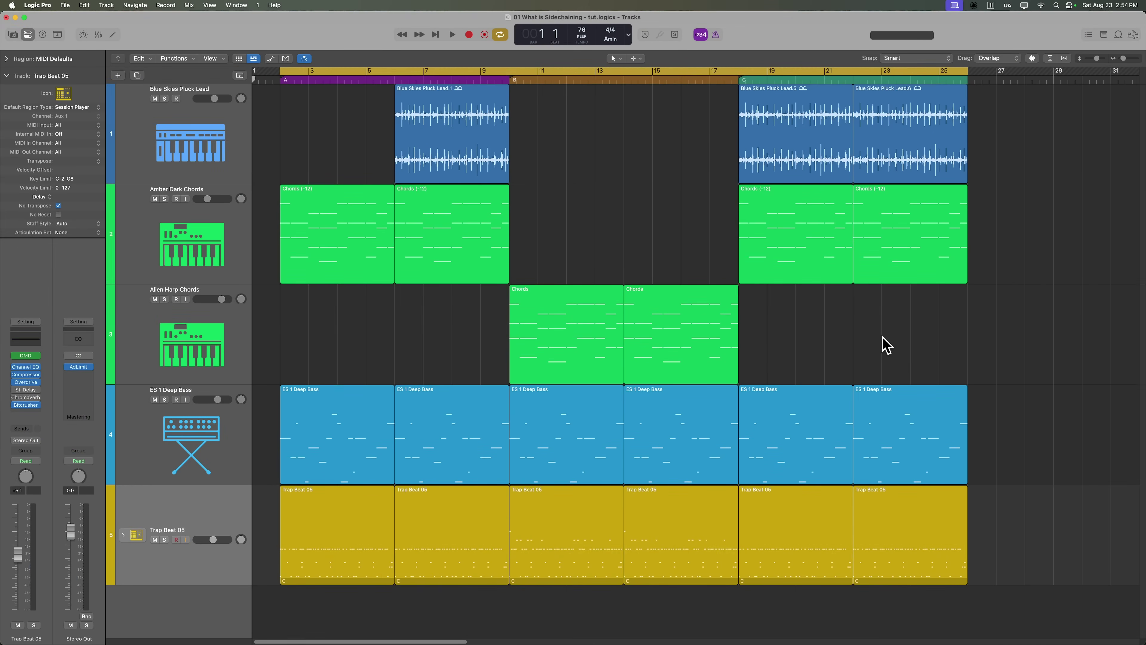
Step: Select the opening section's regions and expand the Trap Beat 05 drum stack
left_click_drag(334, 144, 915, 171)
left_click_drag(1018, 228, 346, 338)
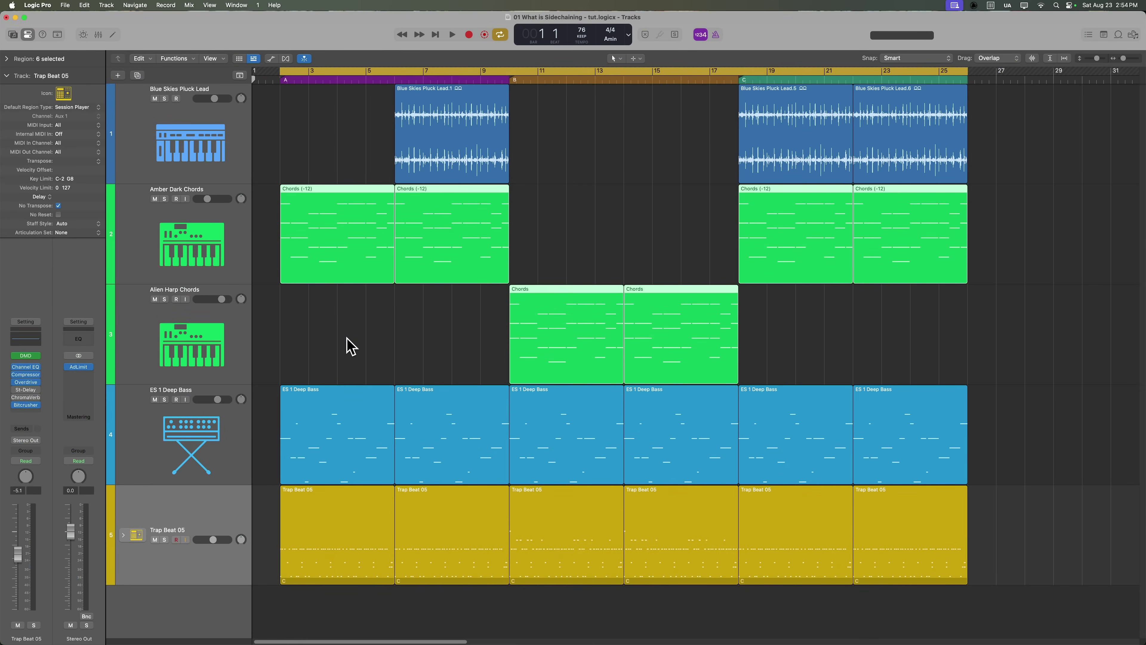
left_click_drag(257, 449, 276, 493)
left_click(205, 509)
left_click(123, 535)
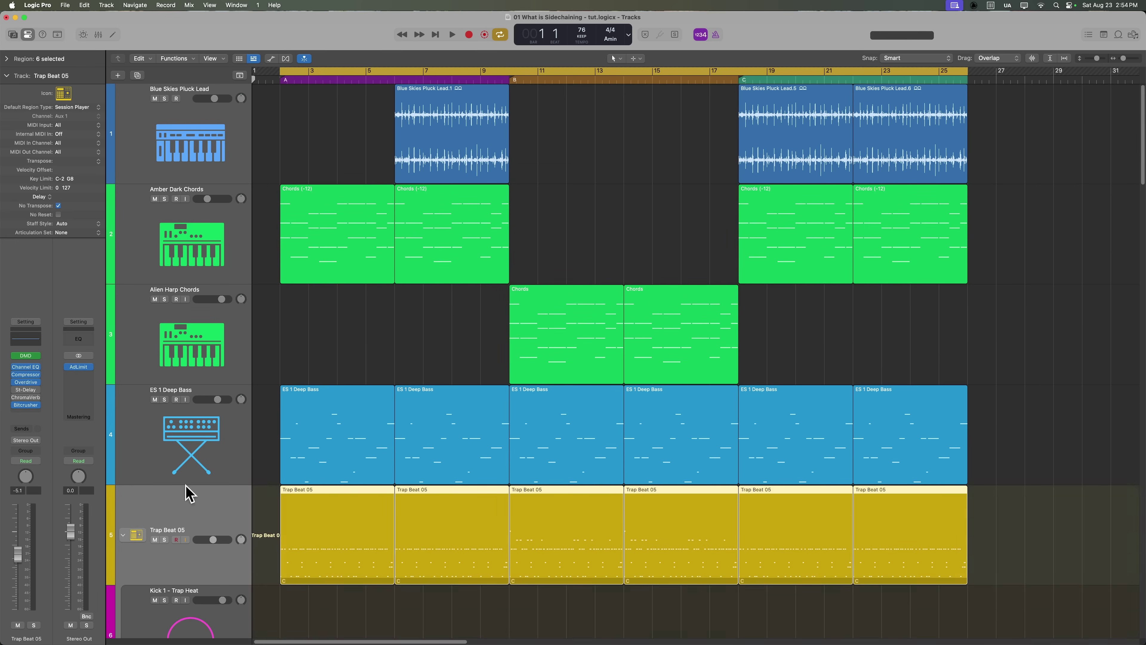
Step: Set the cycle range to bars 1–9 from the selection, then deselect all regions
scroll(211, 465, "down", 8)
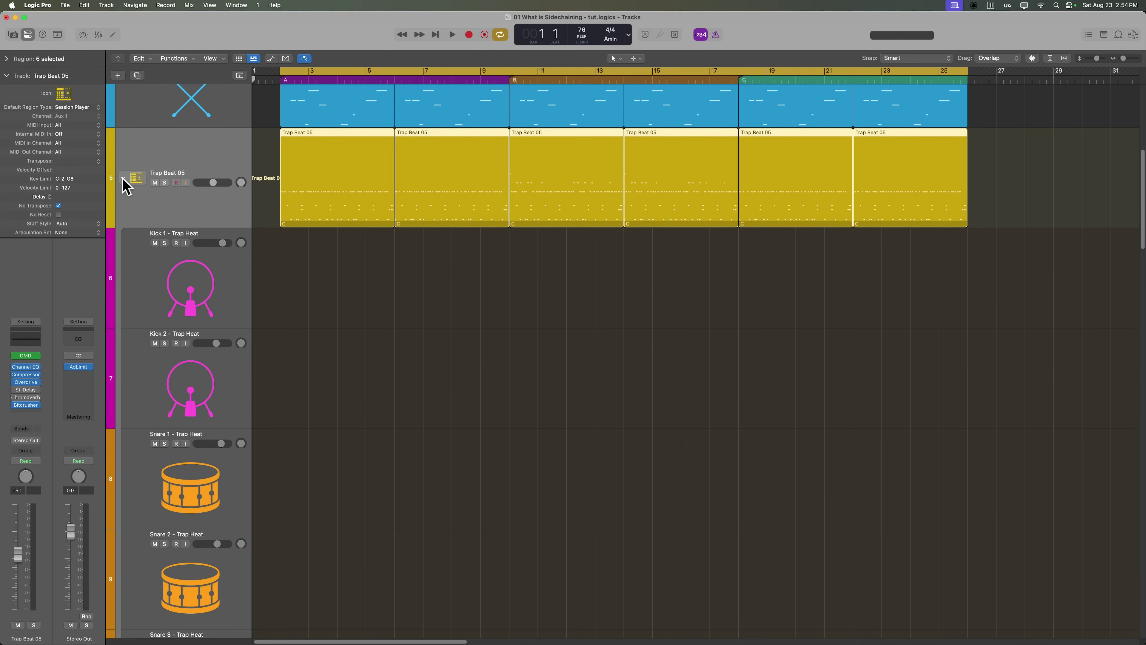
scroll(207, 369, "down", 1)
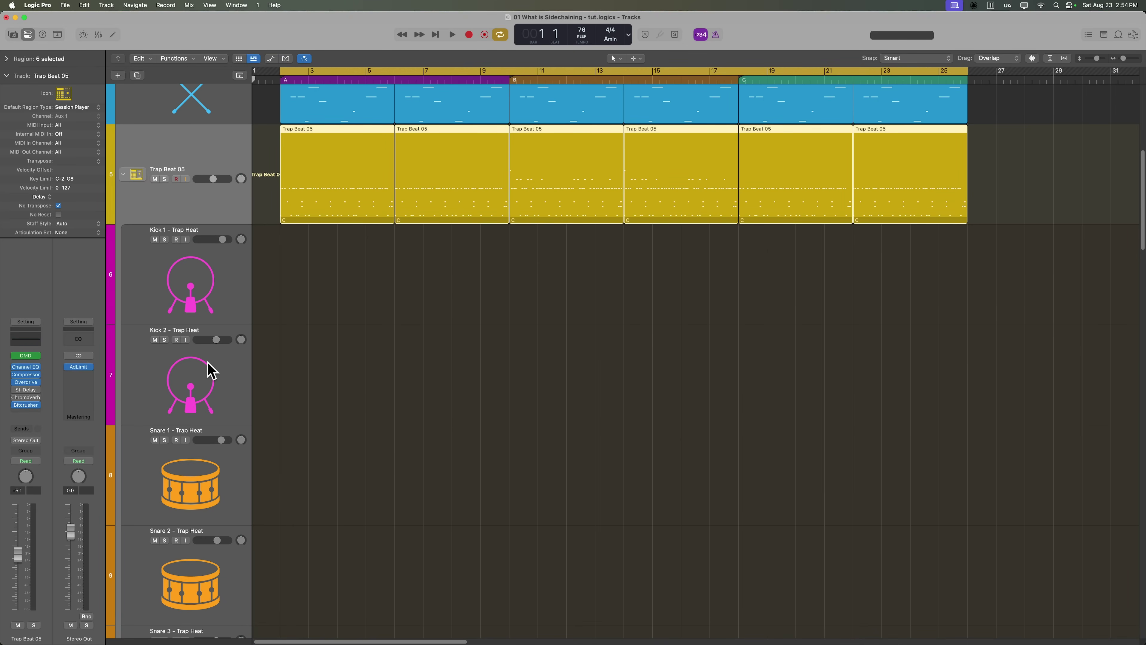
scroll(210, 368, "down", 10)
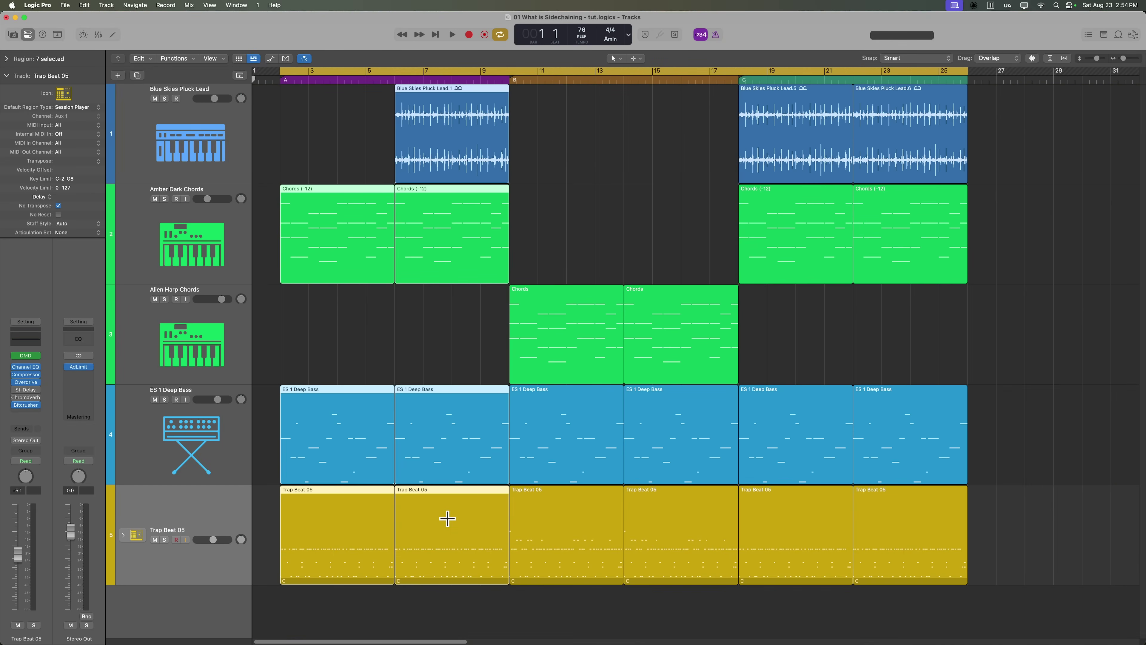
key("super+u")
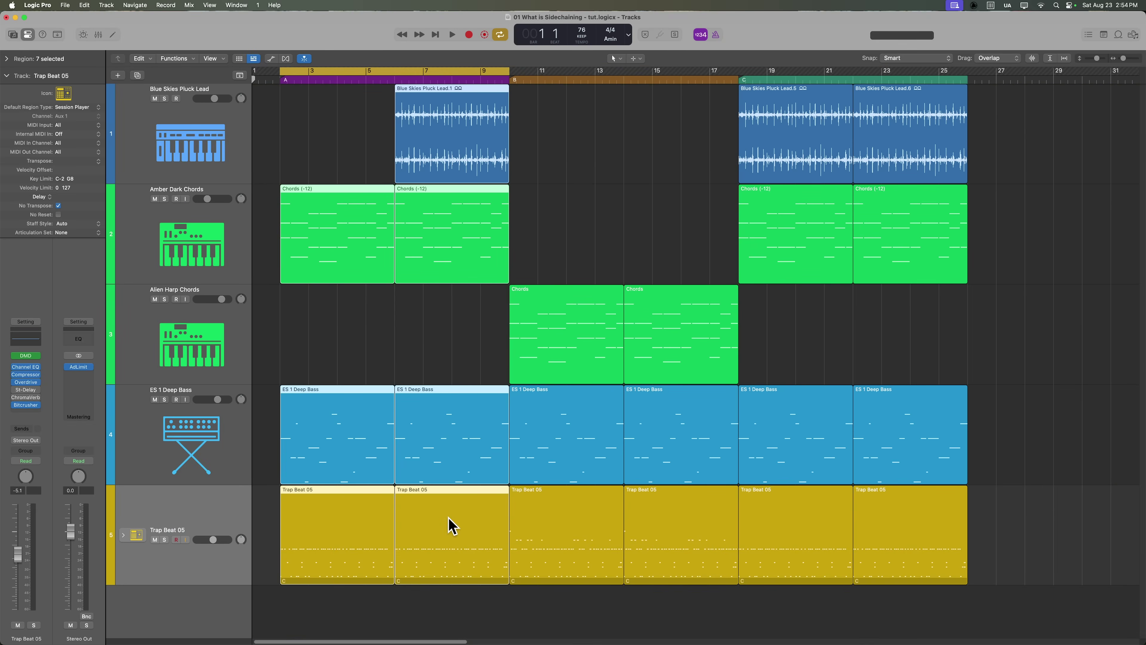
left_click(417, 342)
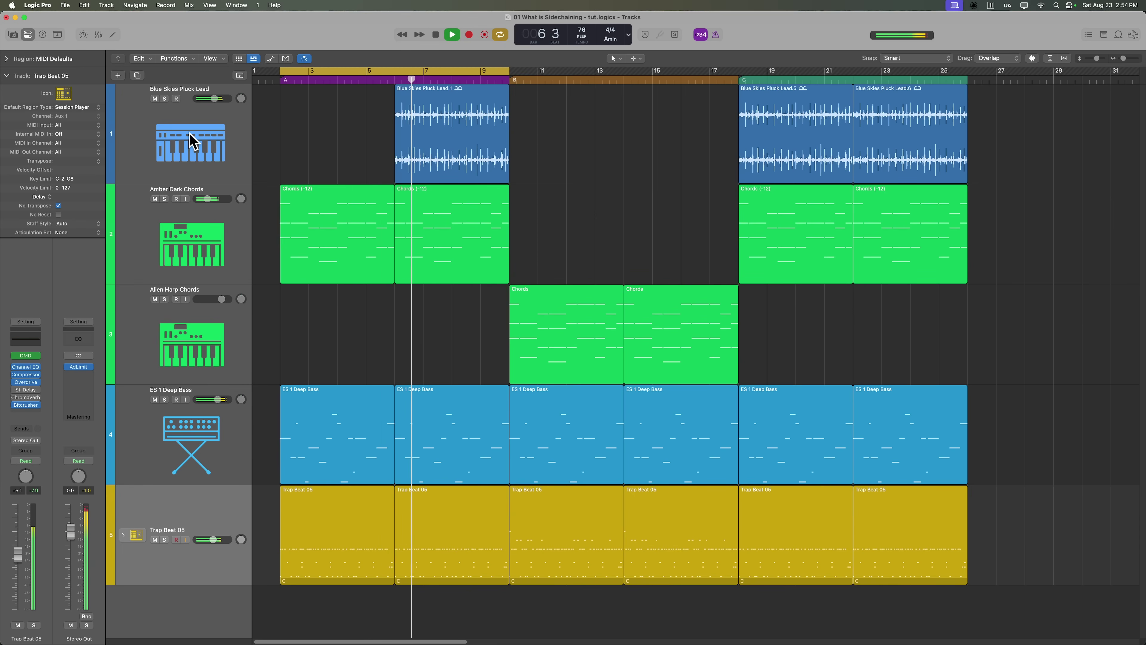
Step: Mute the pluck lead and both chord tracks
key("space")
left_click_drag(198, 141, 208, 341)
key("ctrl+m")
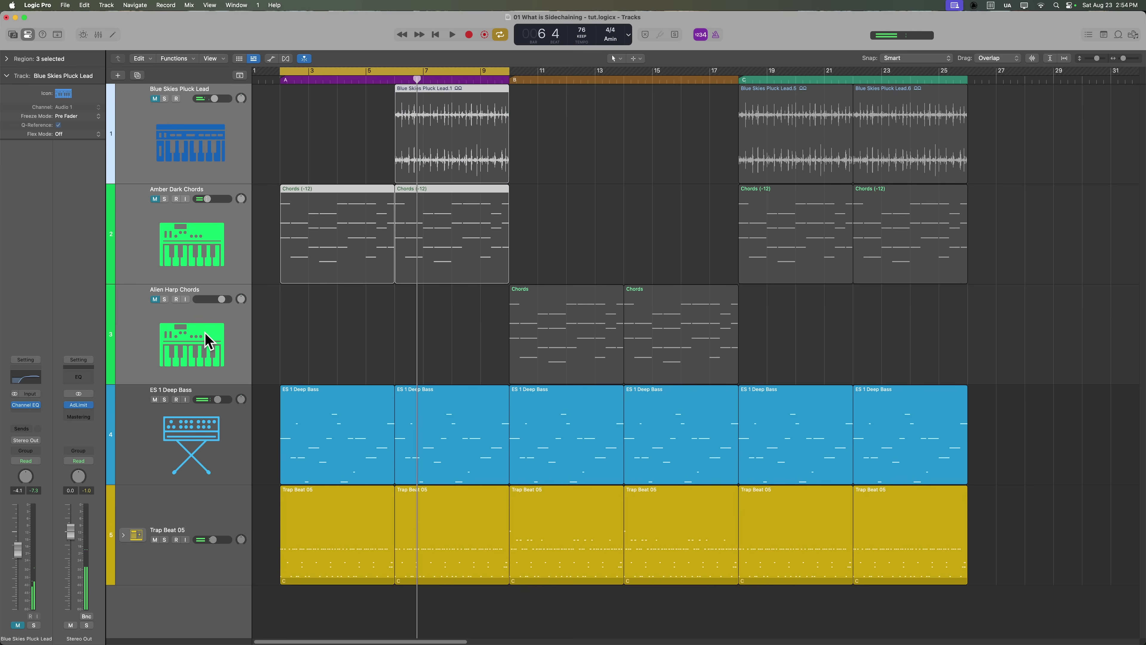
left_click(424, 350)
mouse_move(321, 348)
left_mouse_down()
mouse_move(322, 533)
mouse_move(325, 344)
left_mouse_up()
Step: Select the ES 1 Deep Bass track and play the bass and drums, stopping in bar 4
left_click(203, 435)
key("space")
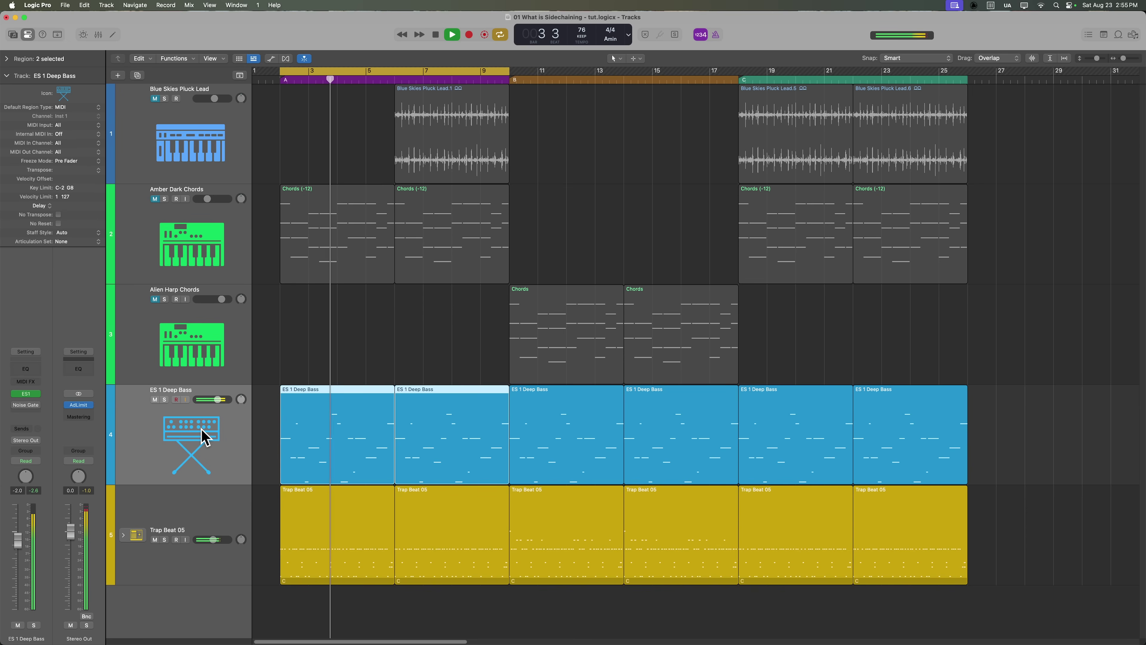
key("space")
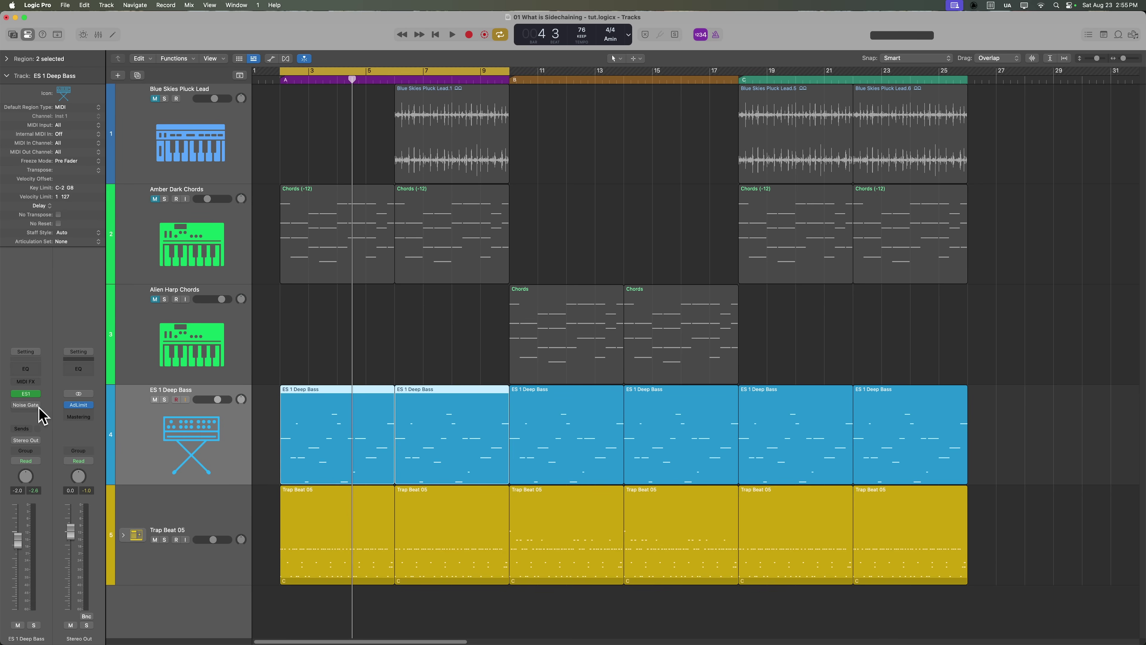
Step: Open the ES 1 Deep Bass Noise Gate and key it from Kick 1 - Trap Heat (Inst 2)
left_click(26, 404)
left_click_drag(623, 132, 878, 146)
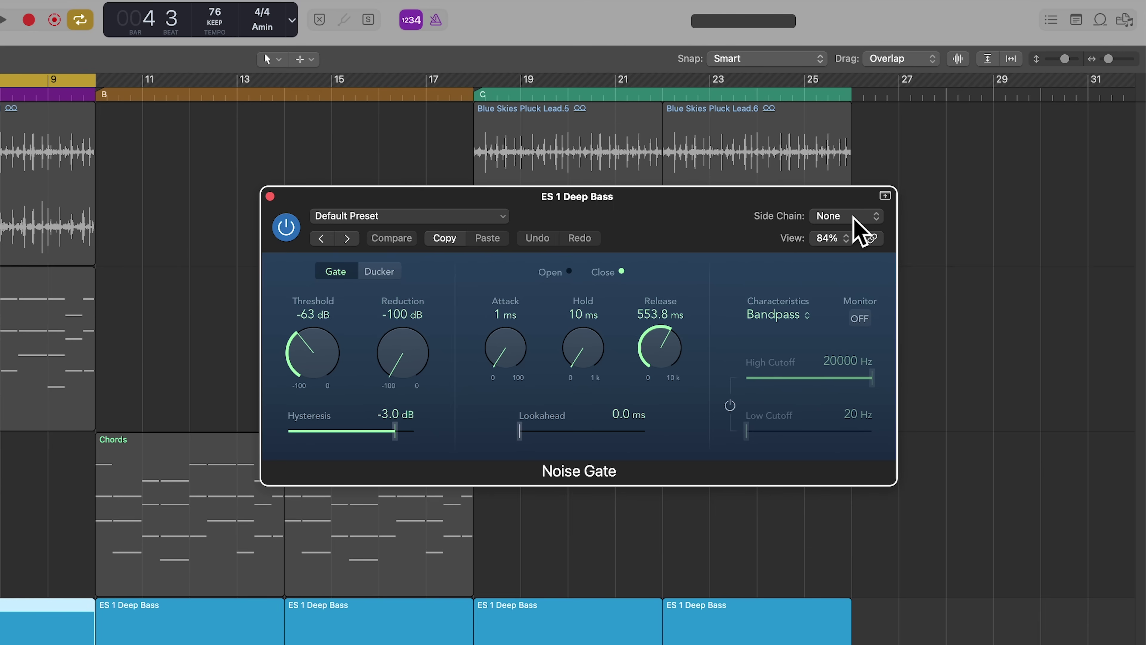
left_click(861, 231)
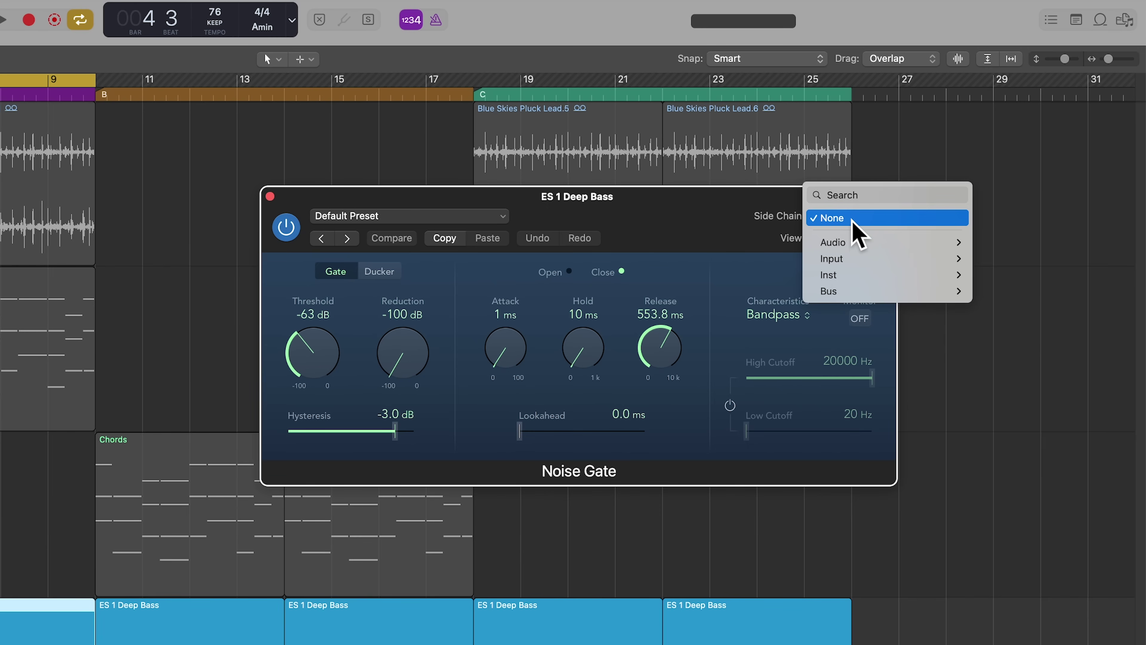
mouse_move(850, 273)
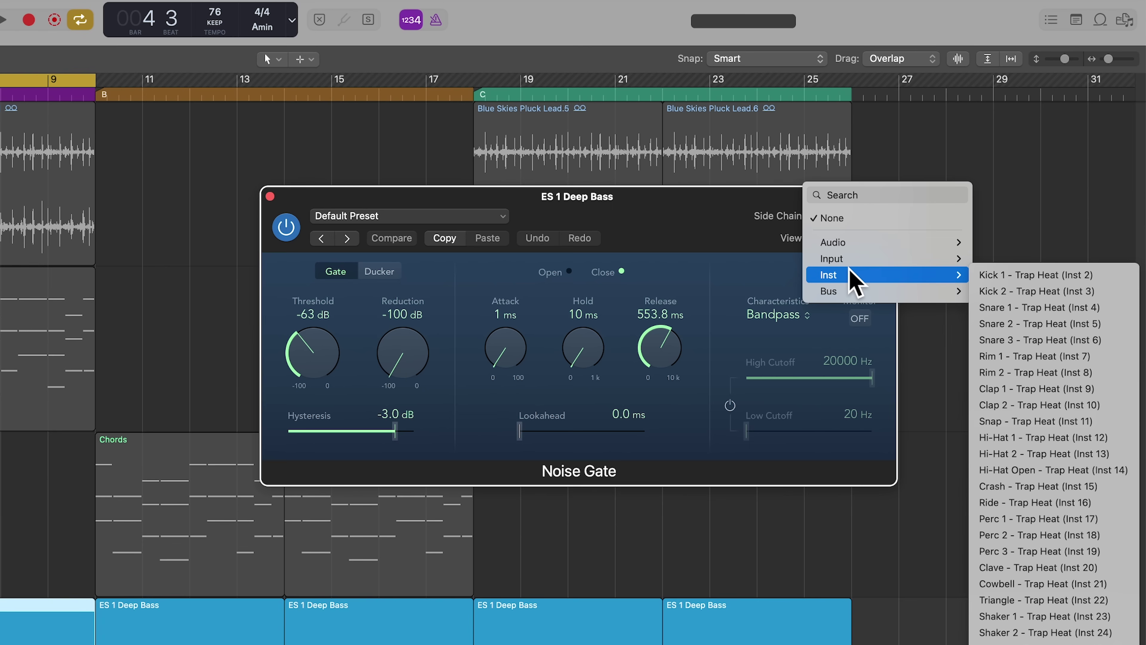
left_click(1023, 276)
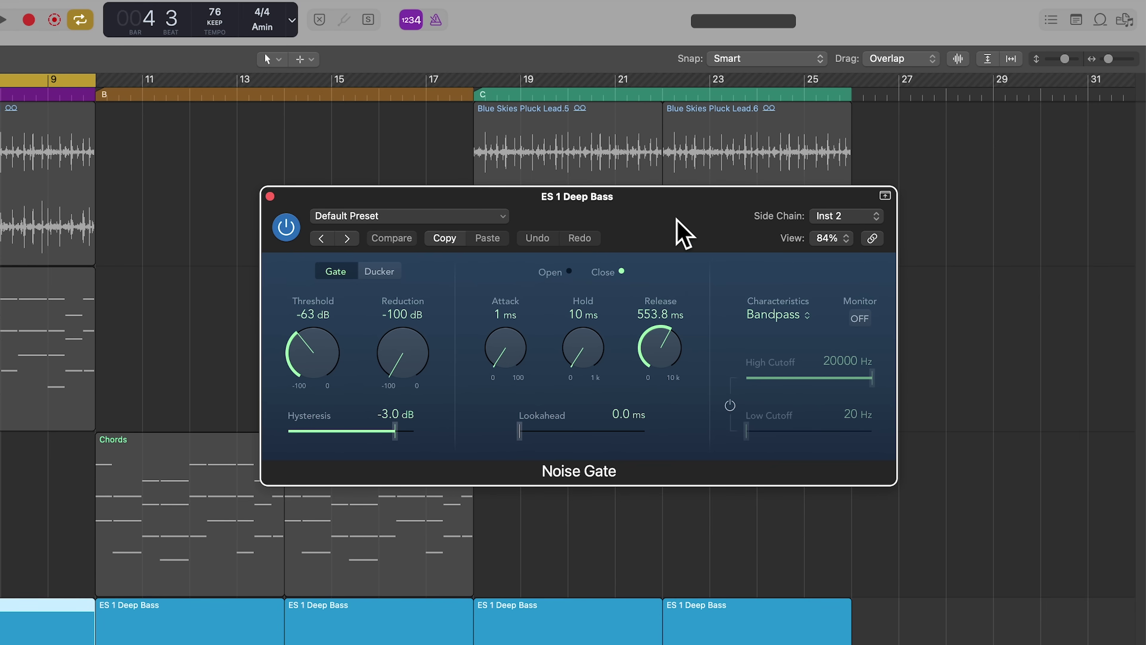
key("space")
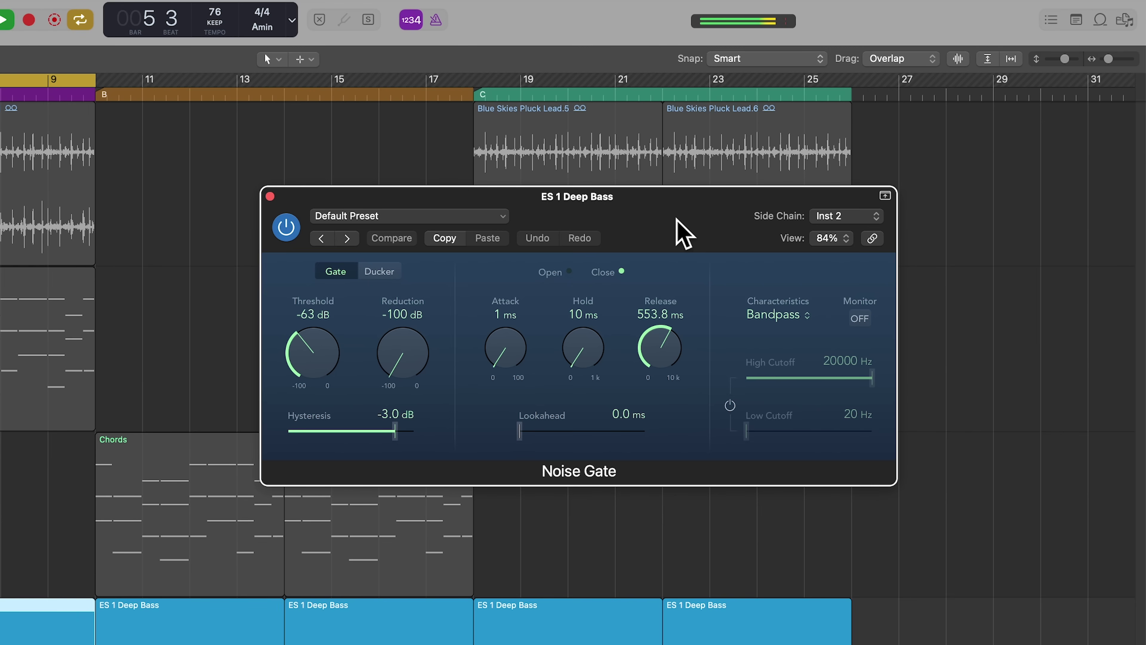
key("space")
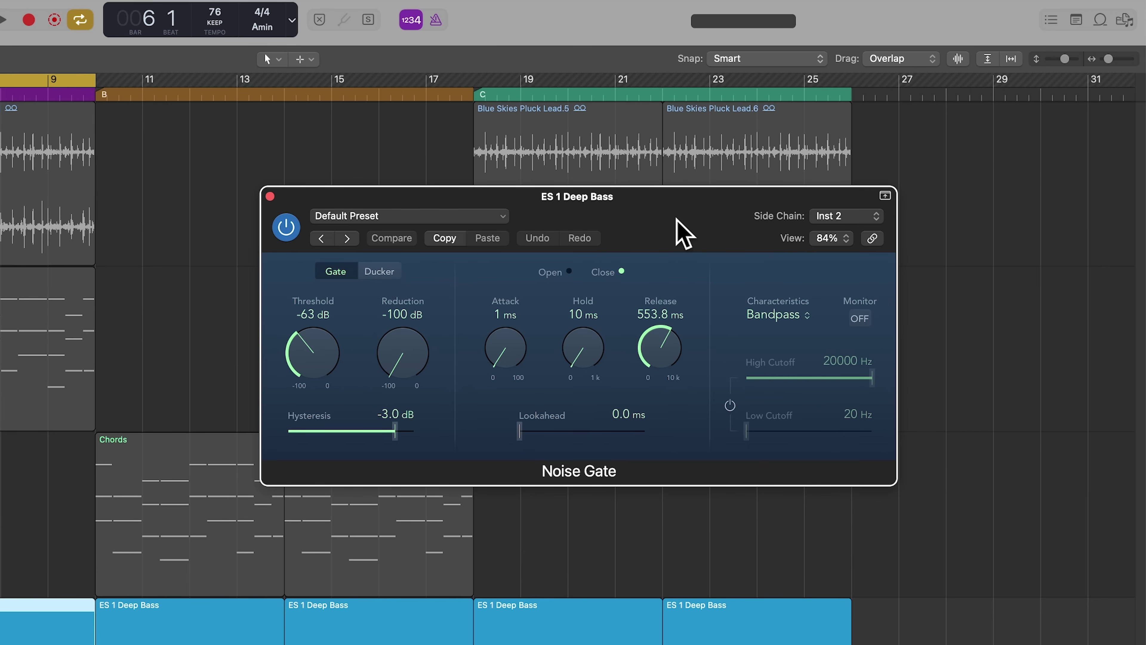
Step: Audition the bass Noise Gate in Ducker mode, then return it to Gate mode and close it
left_click(383, 272)
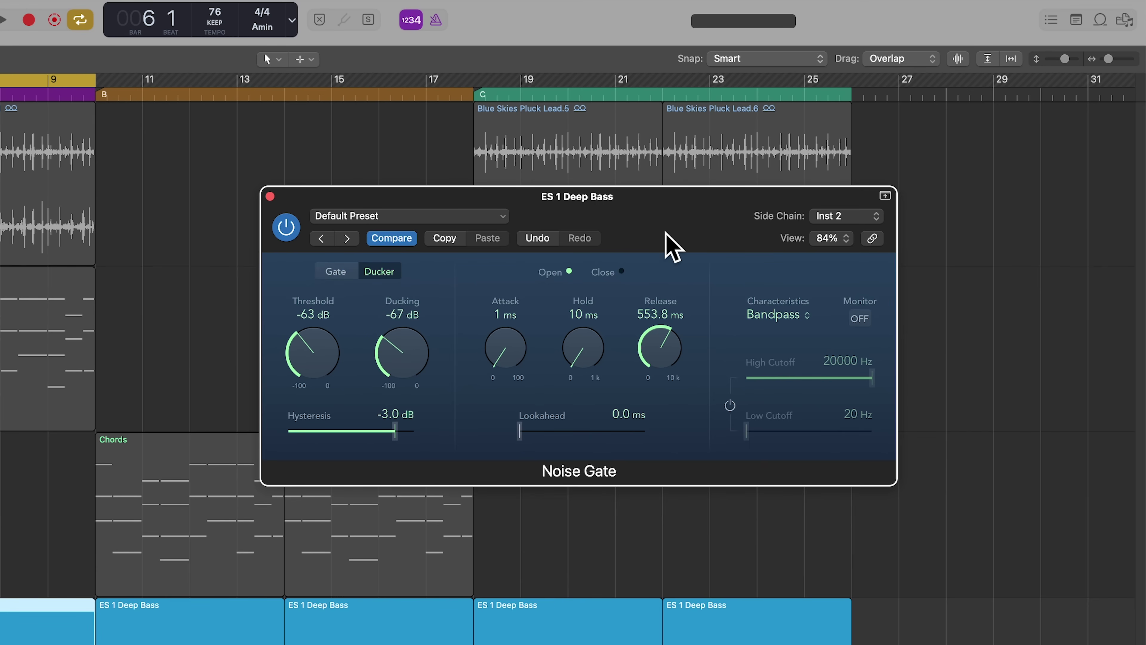
key("space")
left_click(339, 274)
left_click(270, 196)
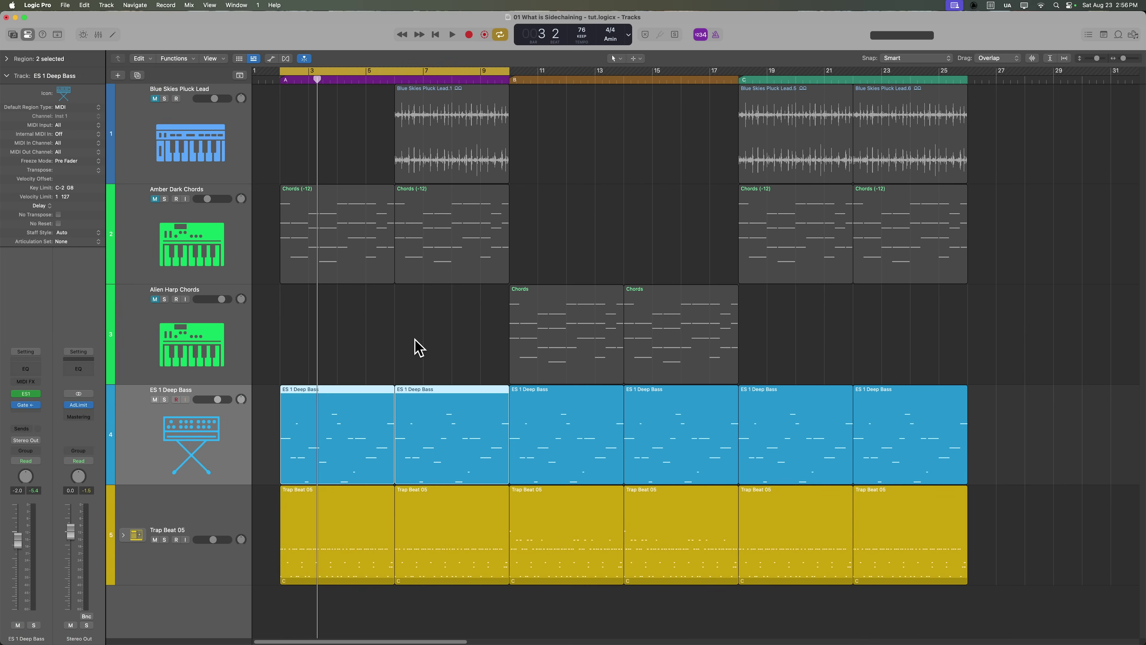
Step: Unmute the pluck lead, Amber Dark Chords and Alien Harp Chords tracks
left_click(452, 192)
left_click(447, 146, "shift")
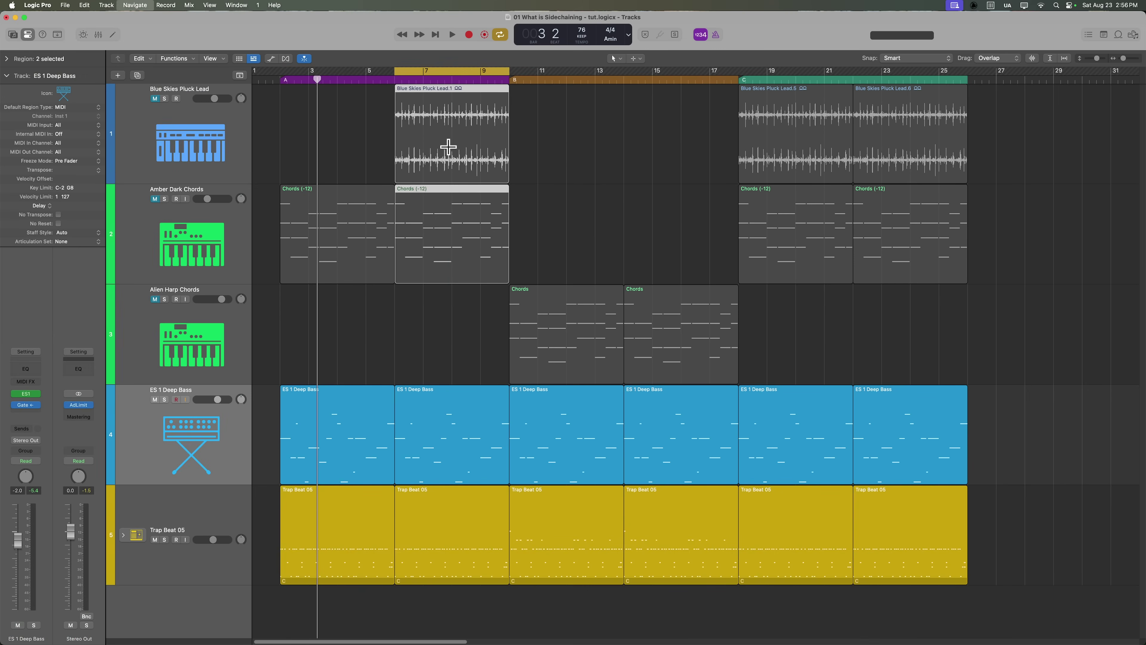
left_click_drag(155, 99, 156, 312)
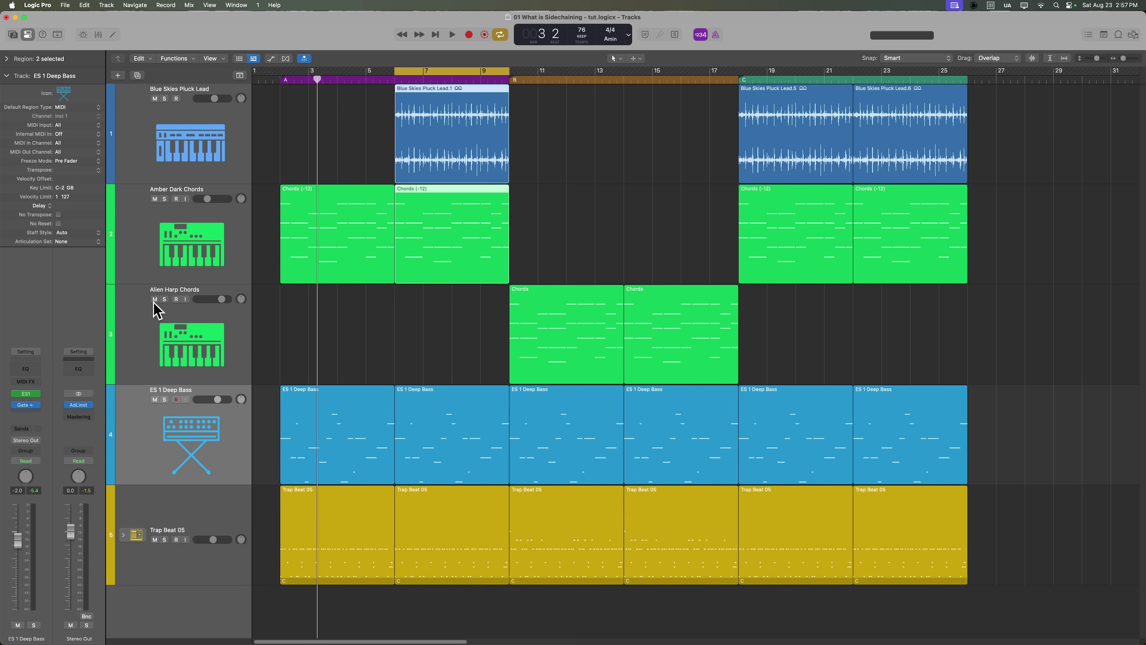
left_click(560, 145)
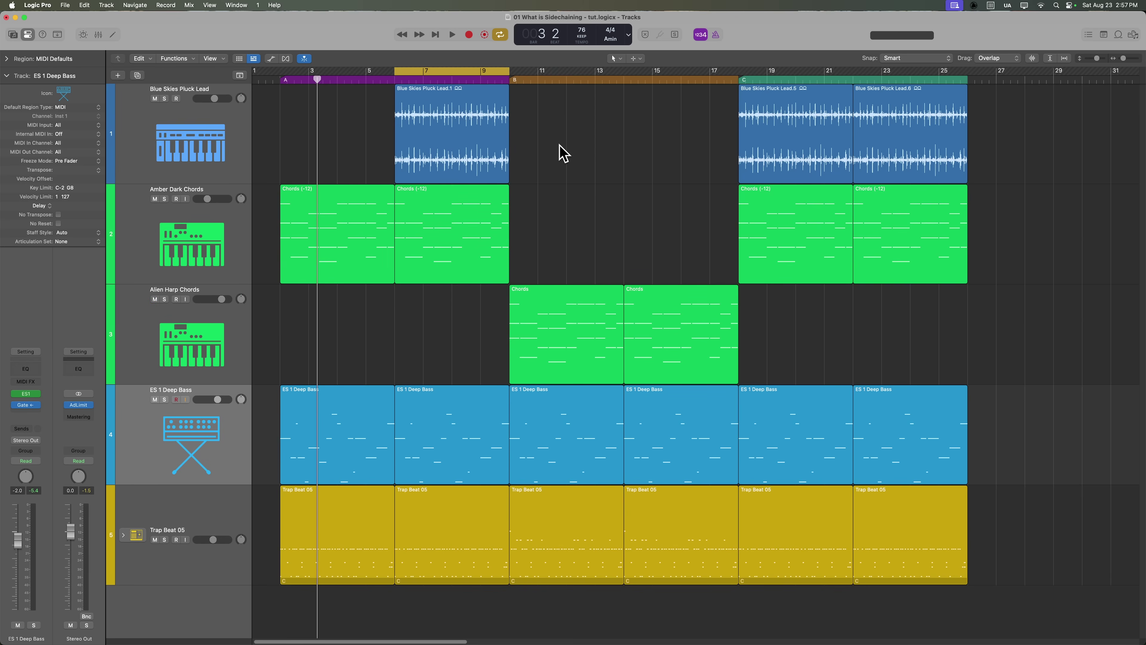
left_click(476, 253)
left_click(593, 213)
Step: Play the full mix, selecting Amber Dark Chords, and stop at bar 9
key("space")
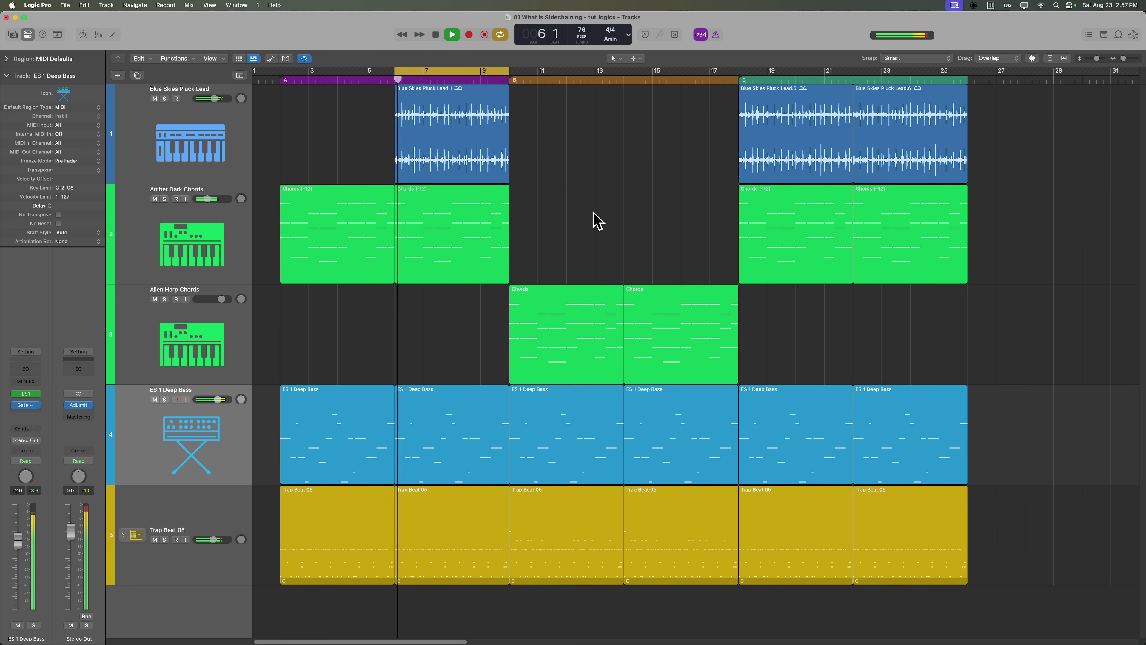
left_click(214, 243)
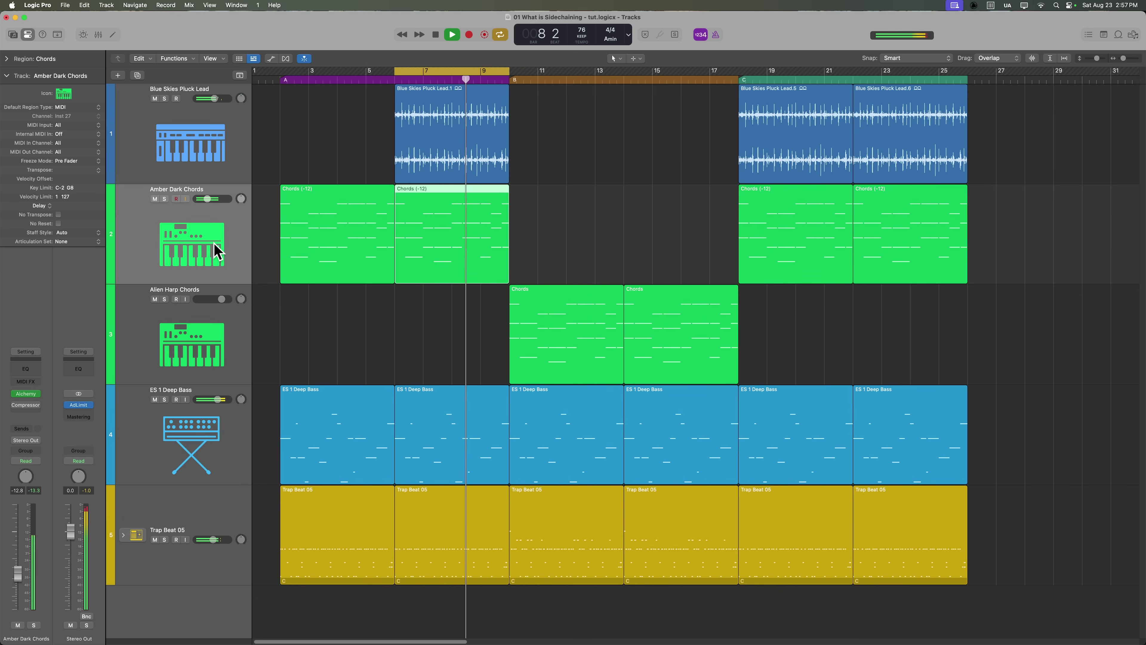
key("space")
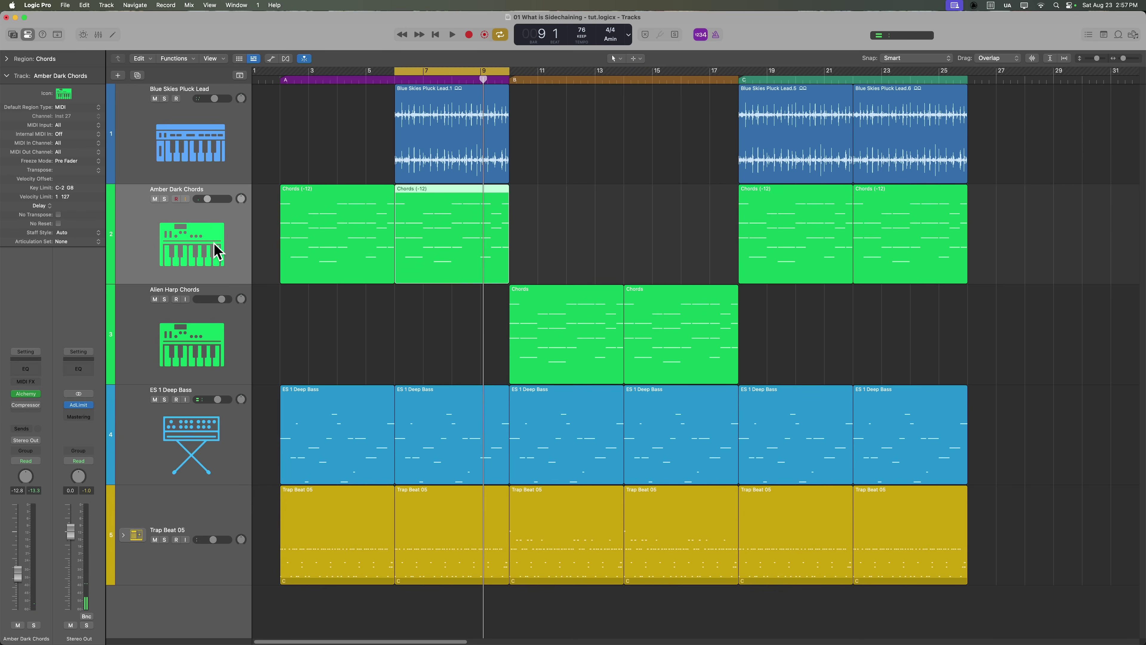
Step: Key the Amber Dark Chords Compressor from Blue Skies Pluck Lead (Audio 1), then play the mix
left_click(28, 405)
left_click_drag(593, 152, 800, 156)
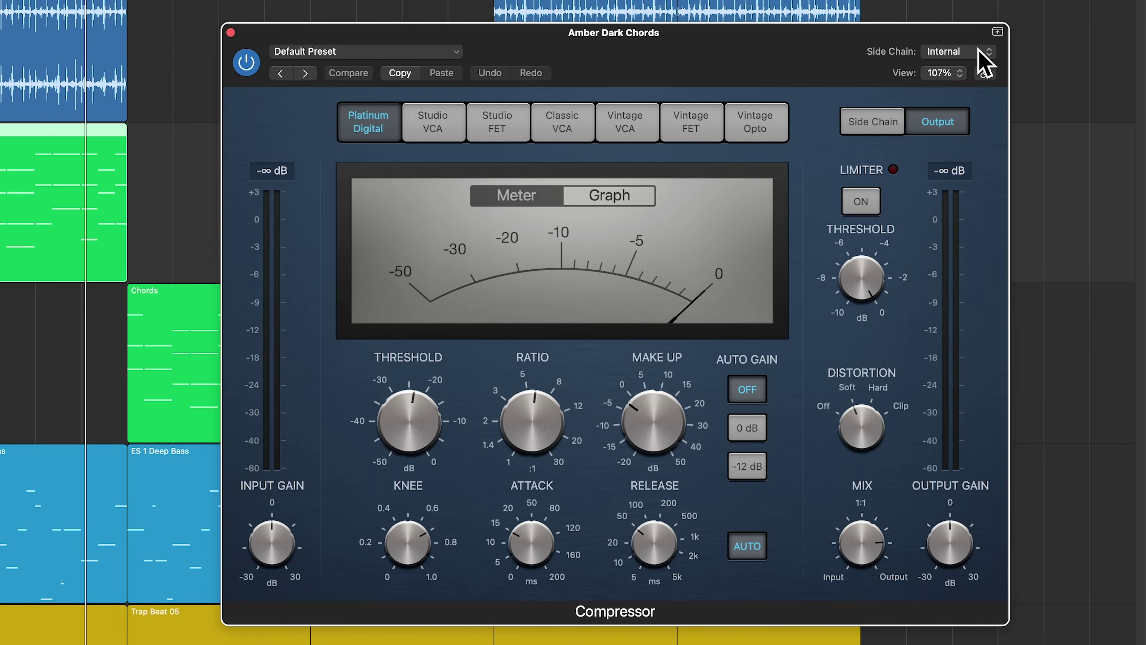
left_click(981, 52)
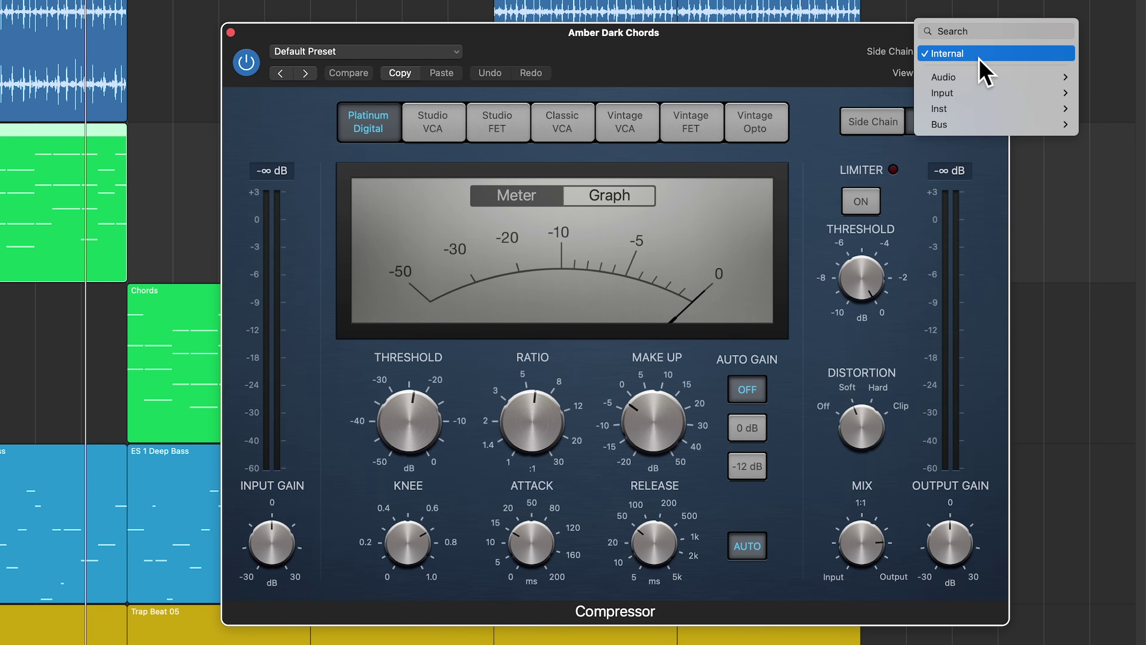
mouse_move(978, 72)
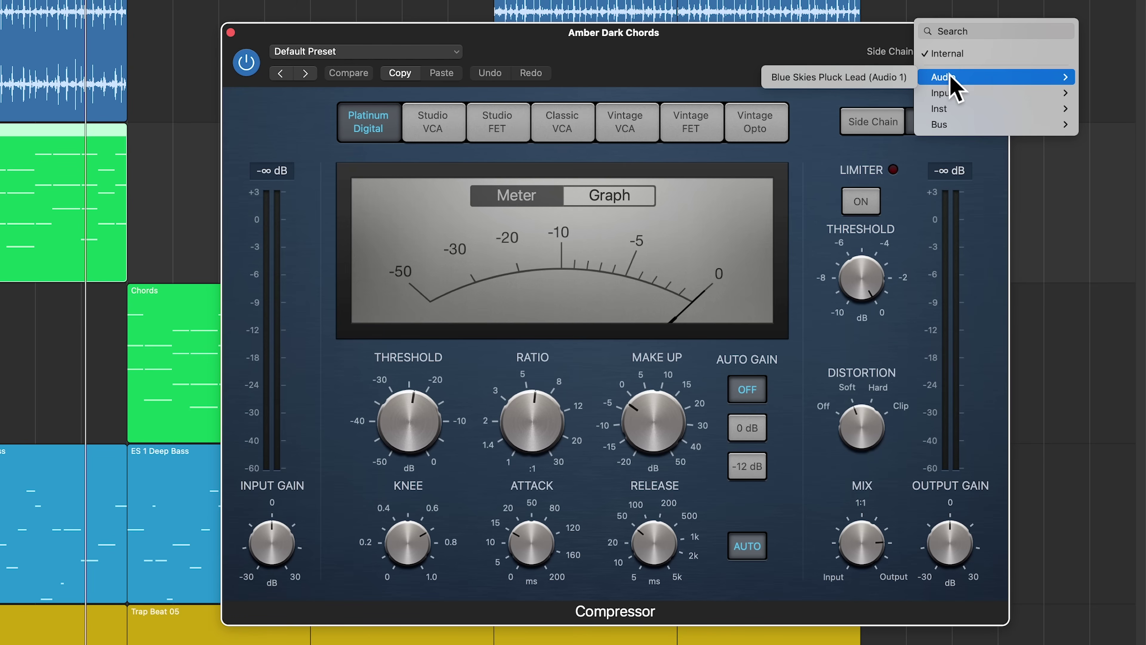
left_click(864, 79)
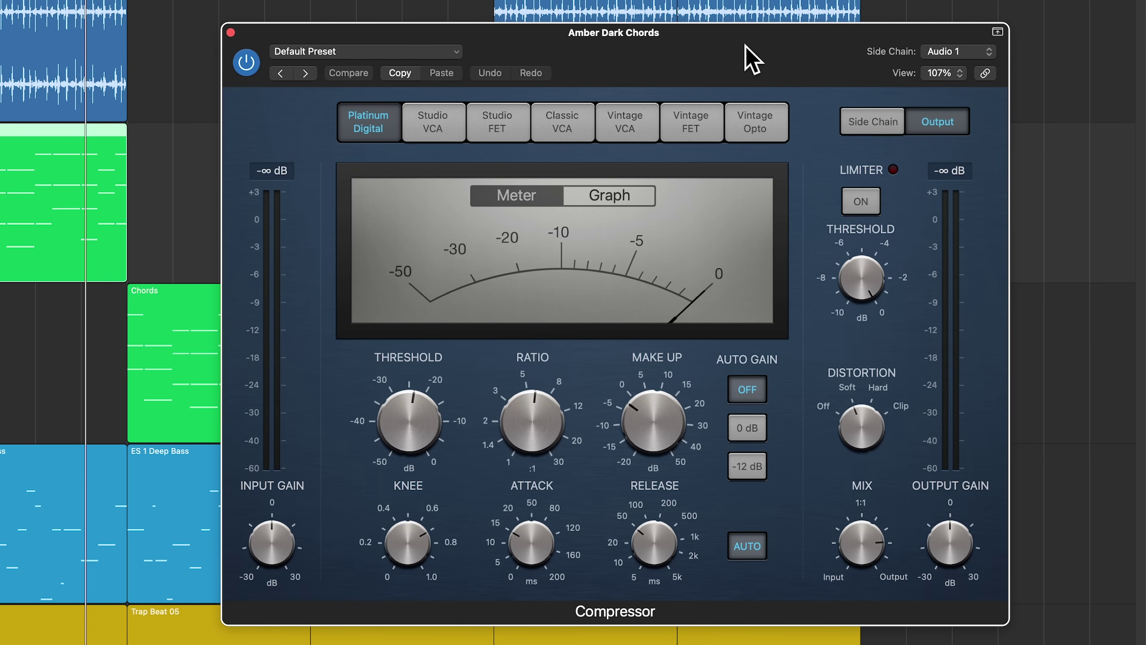
key("space")
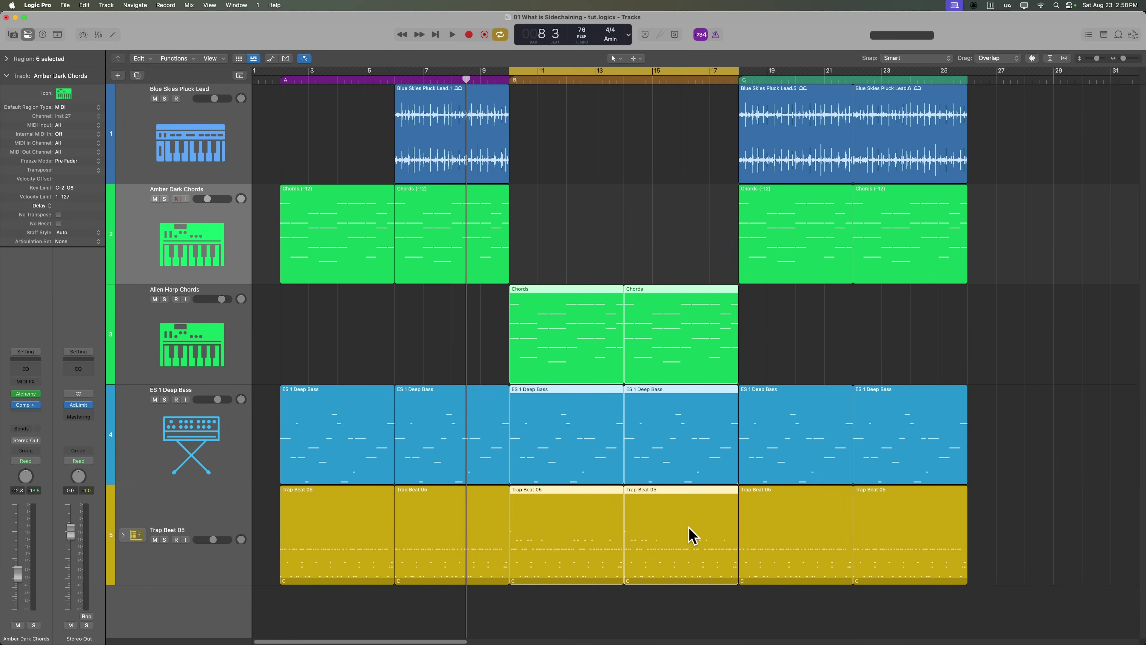
Step: Clear the region selection, restart playback from the cycle start, and select Alien Harp Chords
left_click(831, 351)
key("space")
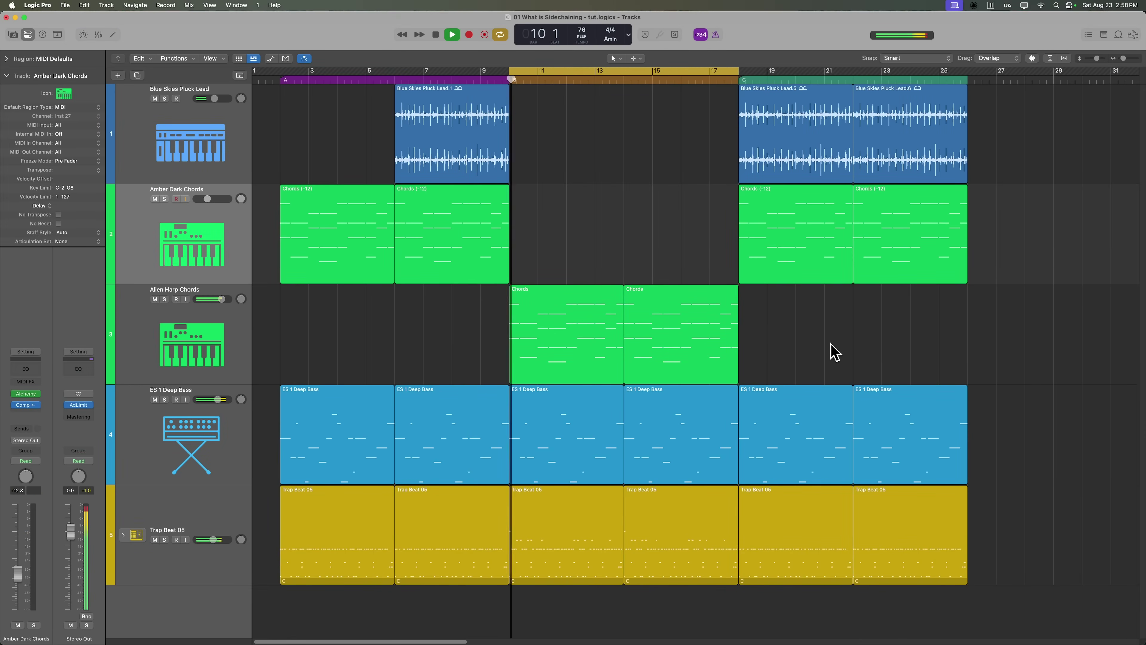
left_click(210, 343)
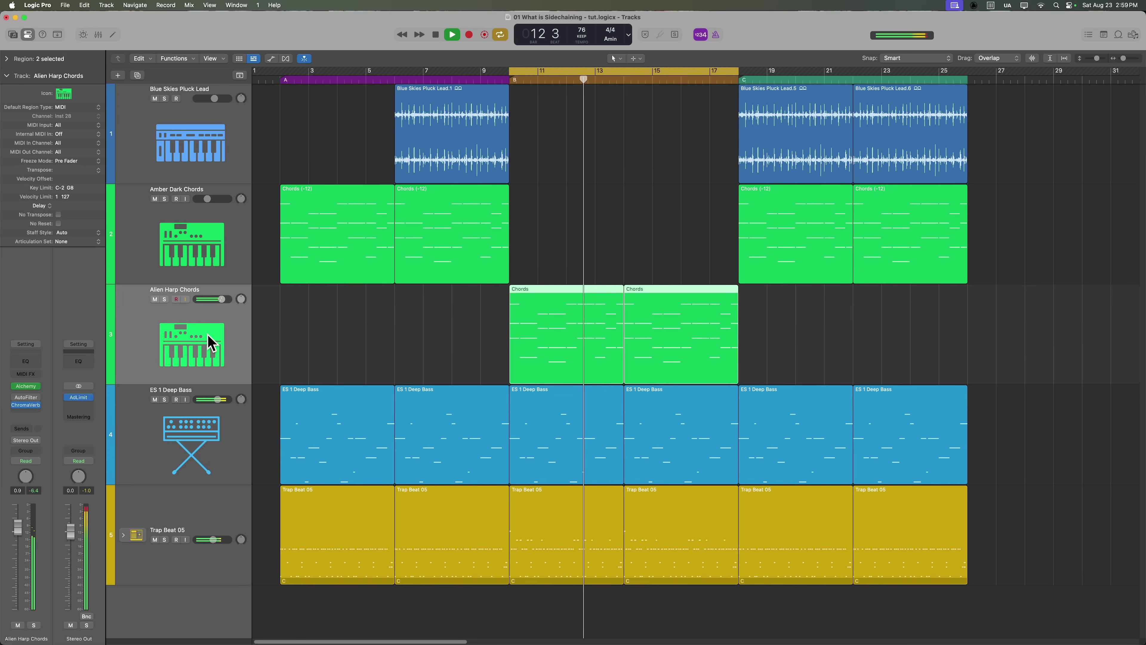
Step: Stop playback and bring up the Alien Harp Chords AutoFilter plugin window
key("space")
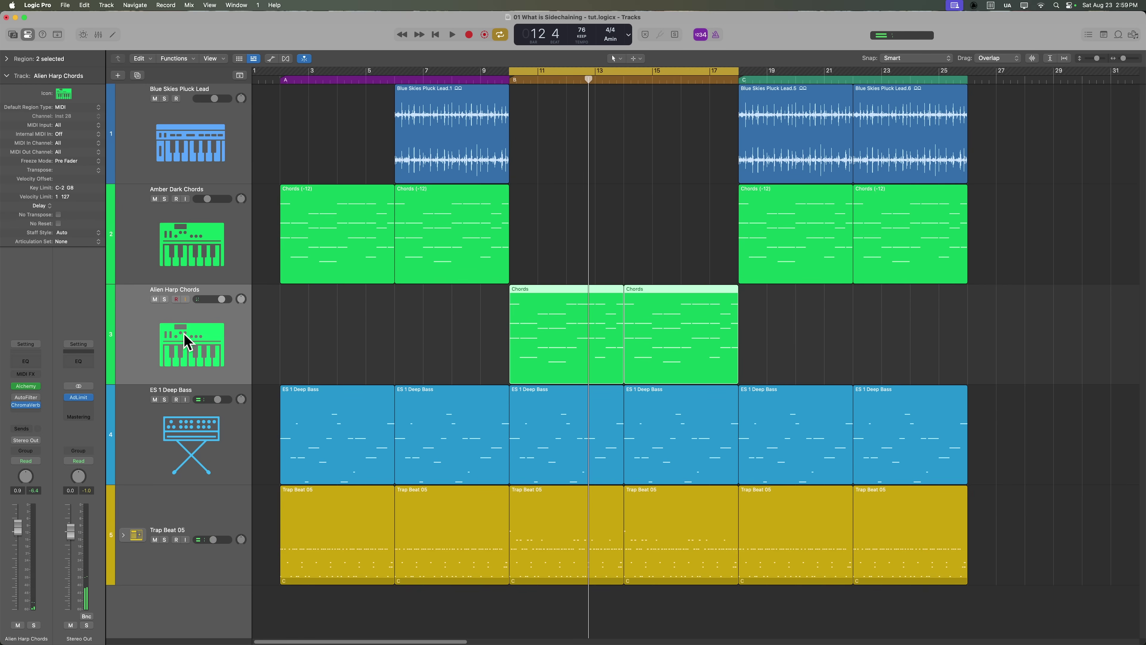
left_click(27, 403)
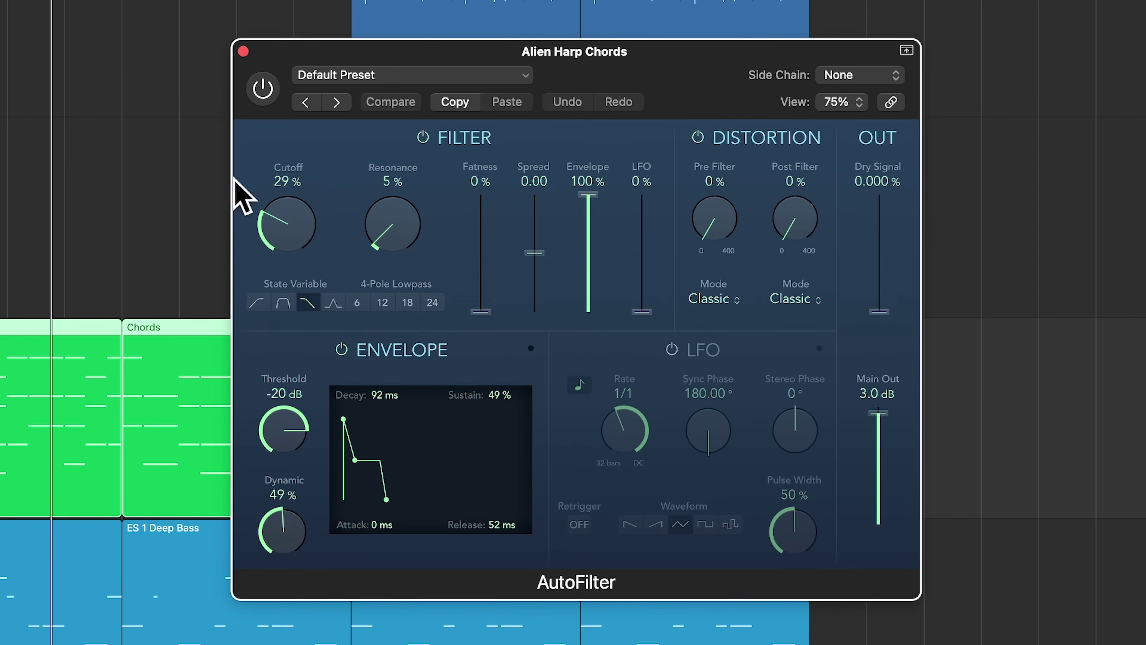
Step: Take the AutoFilter out of bypass and key it from Hi-Hat 1 - Trap Heat (Inst 12)
left_click(267, 90)
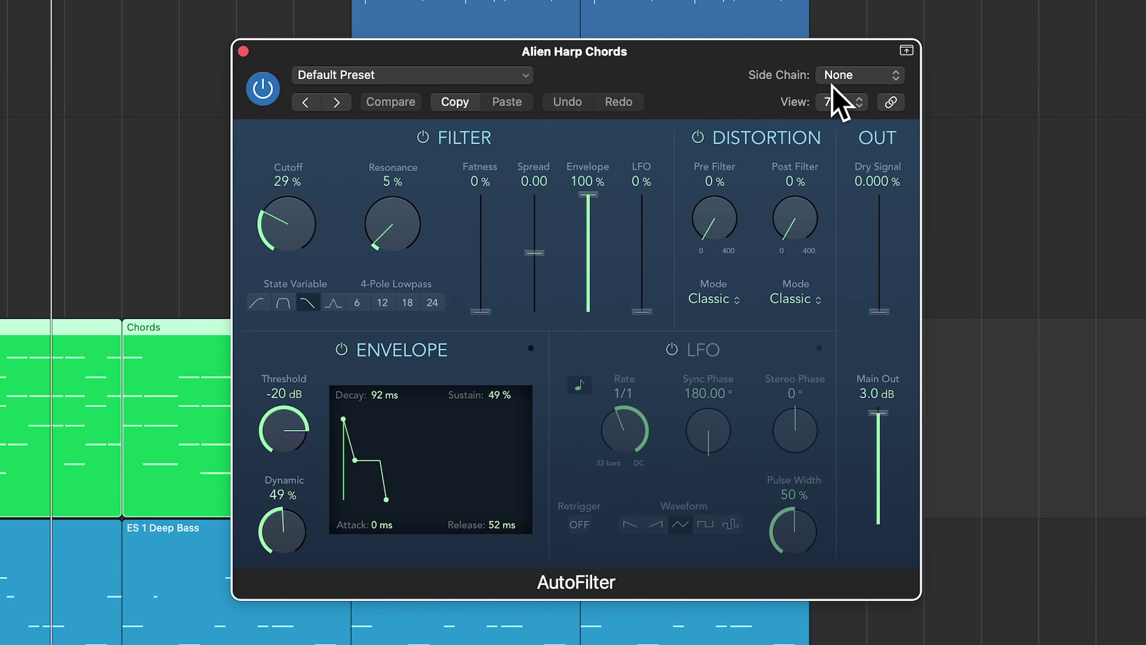
left_click(857, 75)
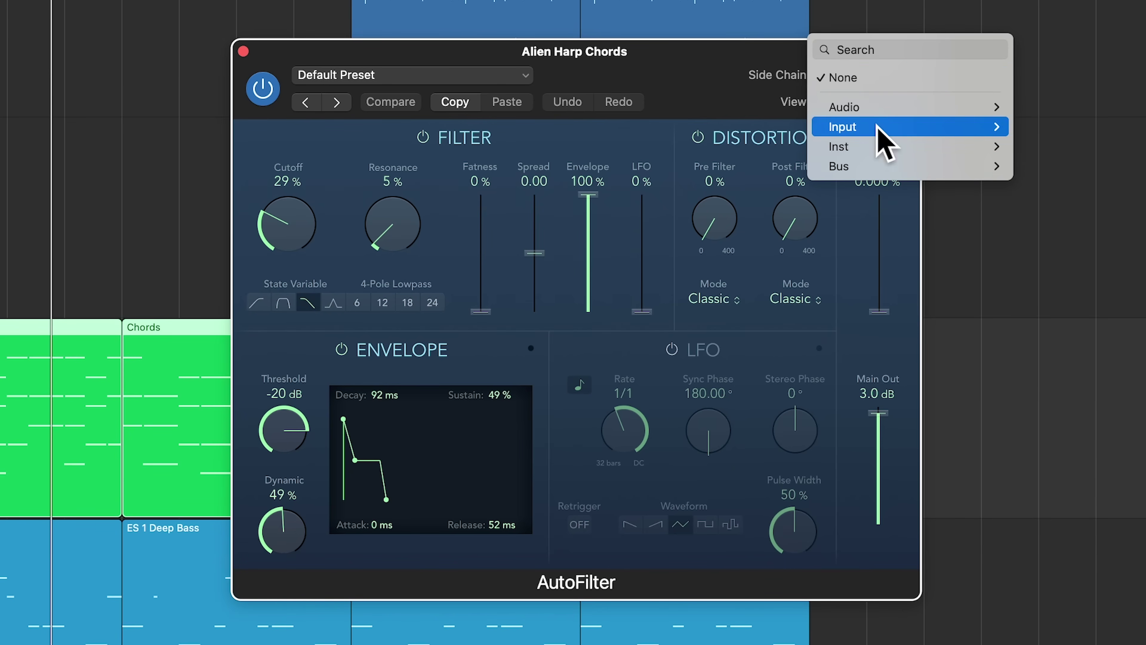
mouse_move(879, 145)
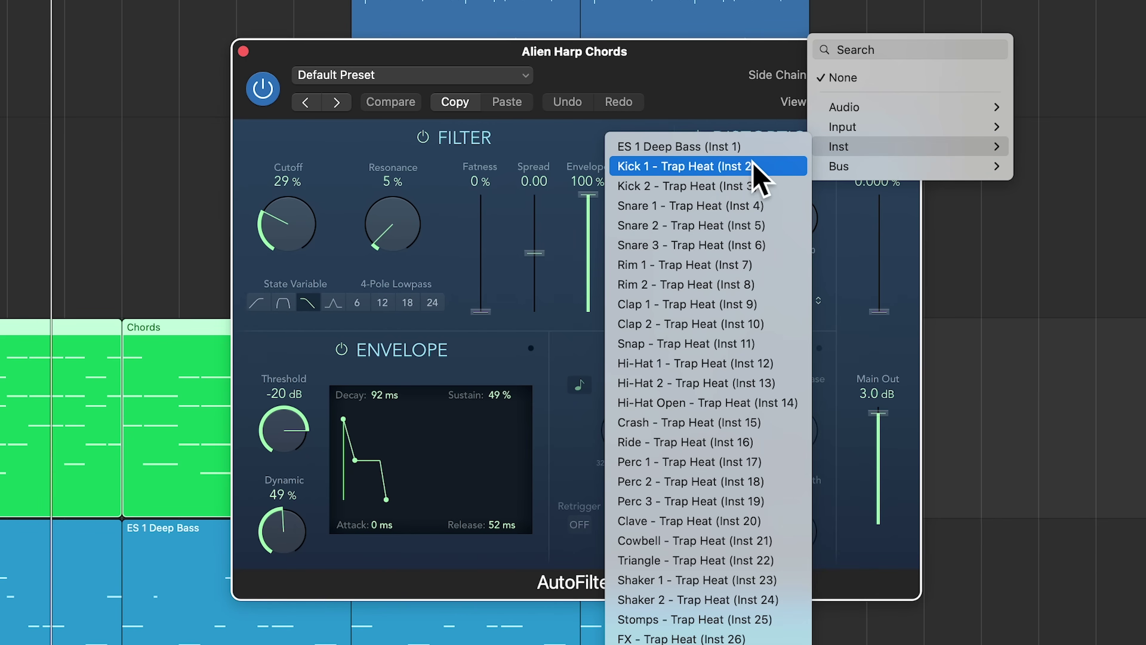
left_click(722, 363)
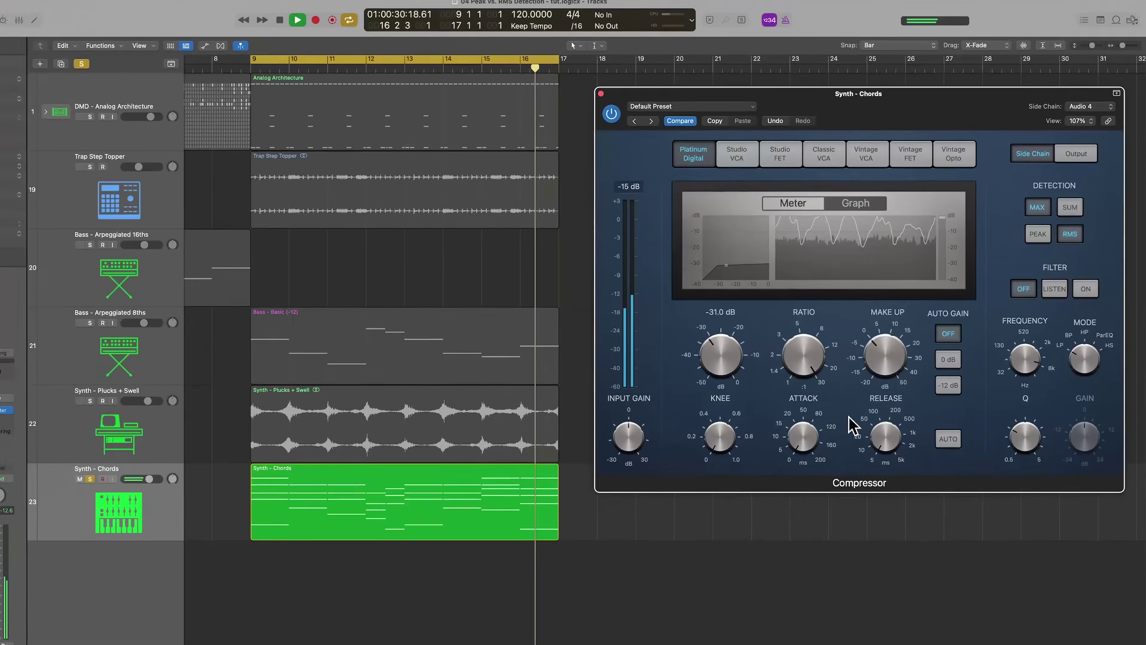
Step: Adjust the Synth - Chords Compressor release and switch its display to the analog needle meter
left_click_drag(904, 425, 925, 393)
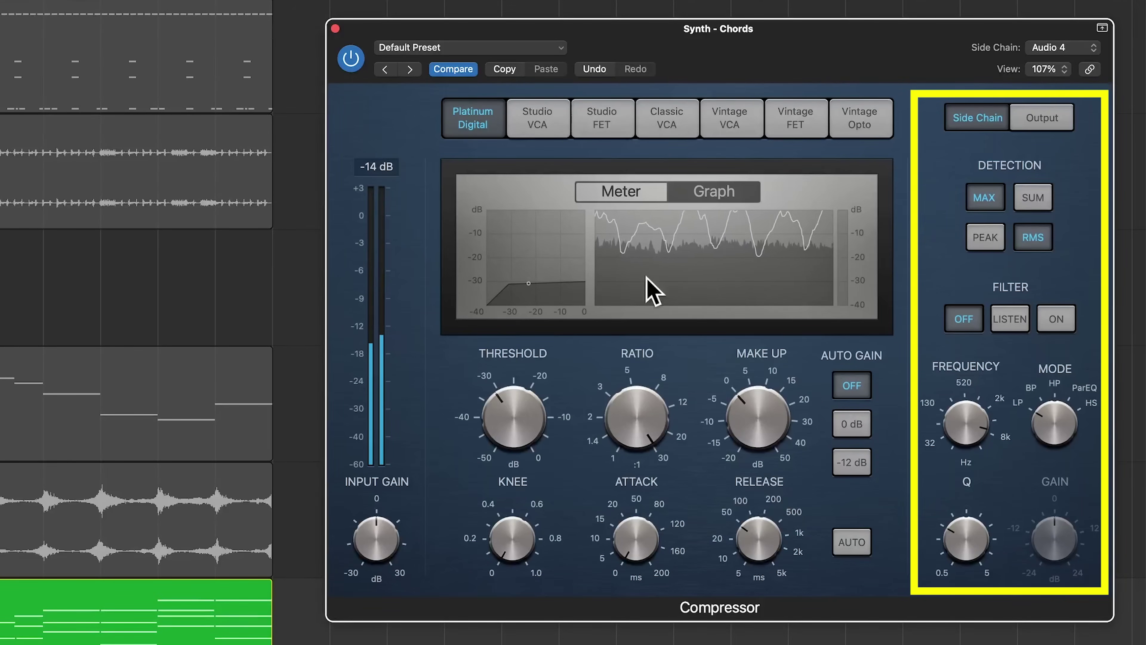
left_click(624, 189)
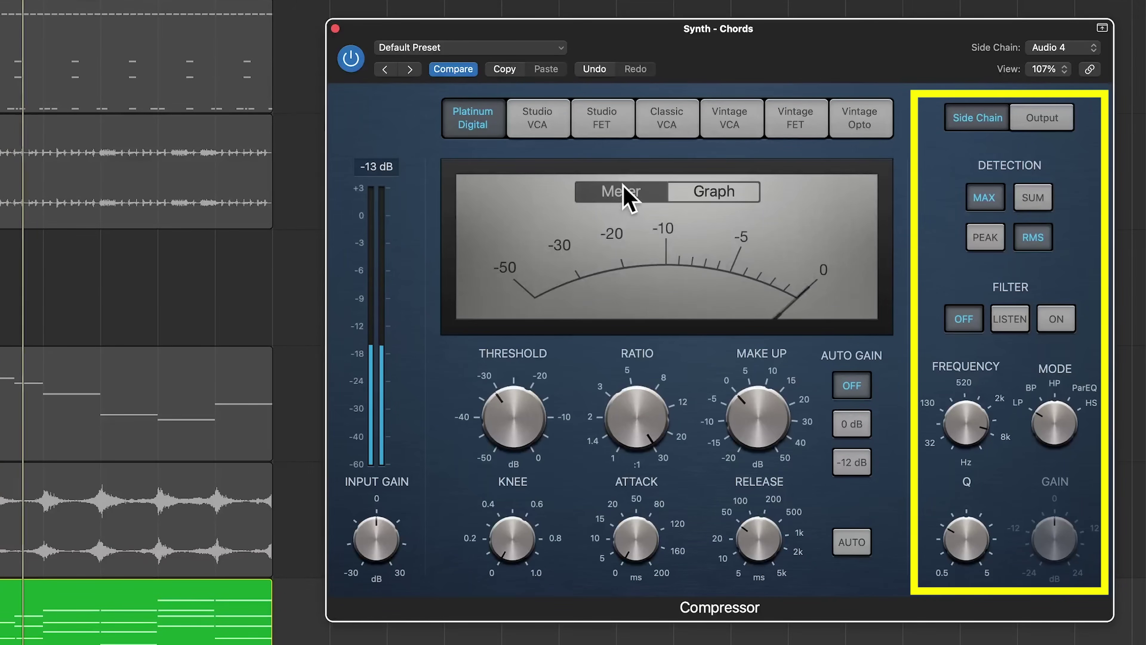